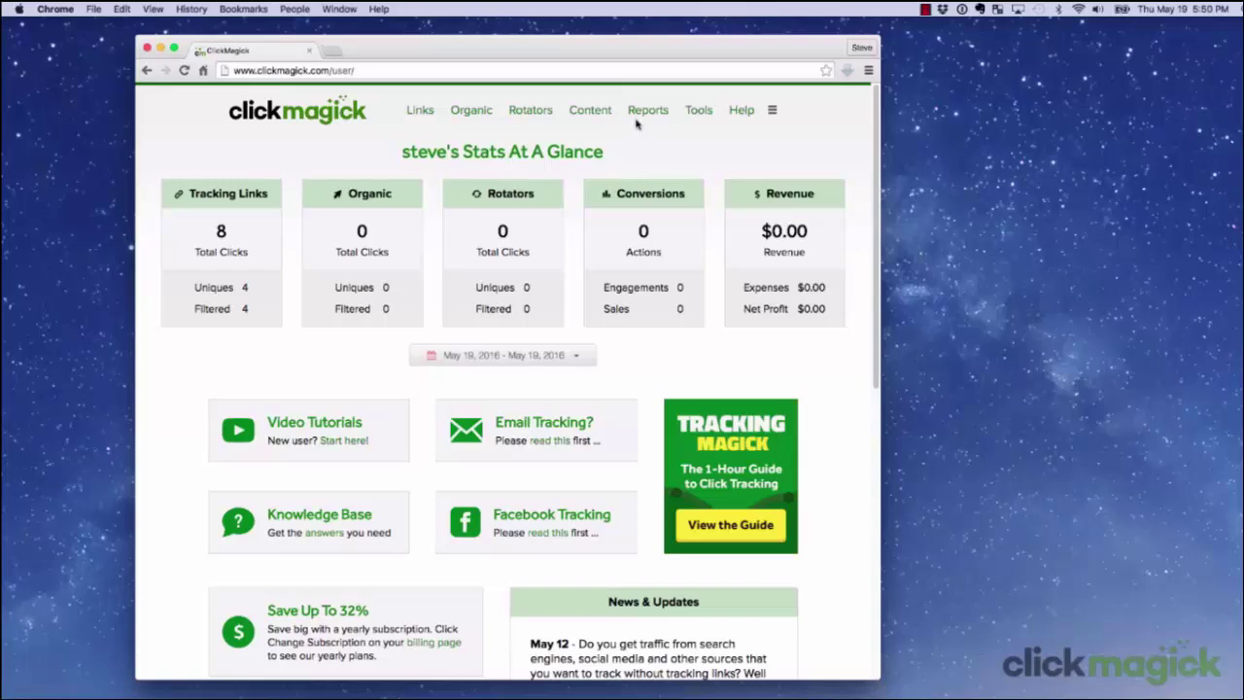
Start a new countdown timer named "Midnight Timer".
mouse_move(607, 113)
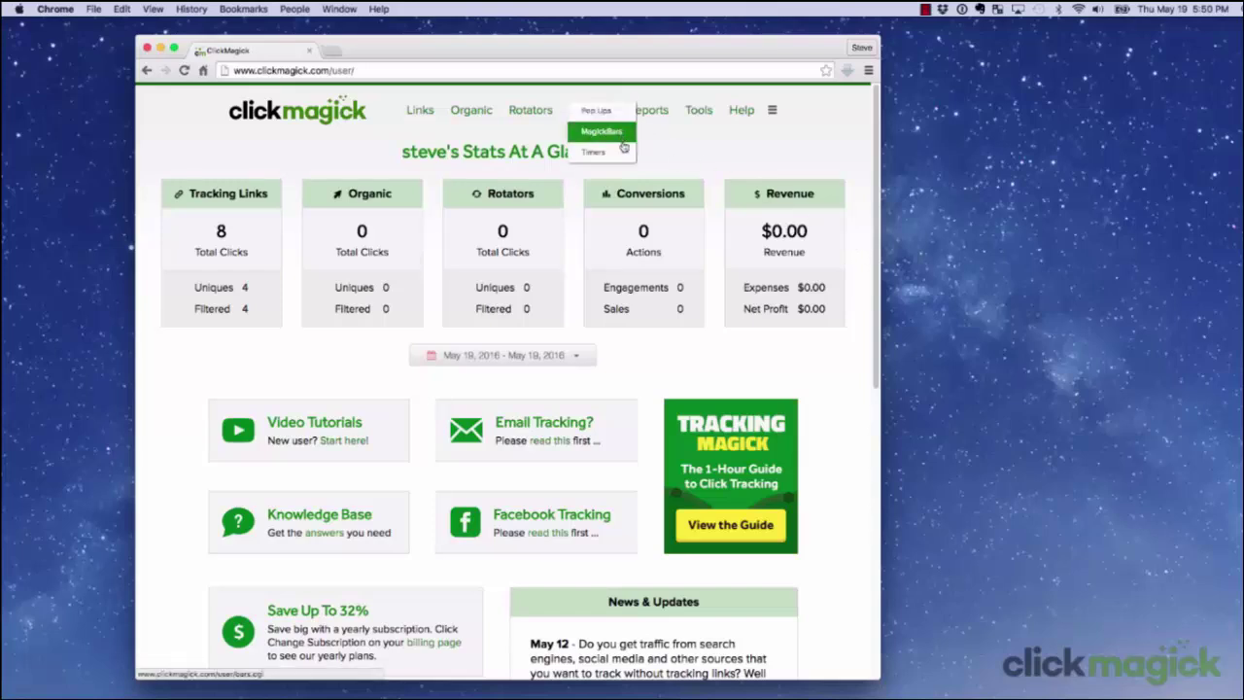
click(626, 154)
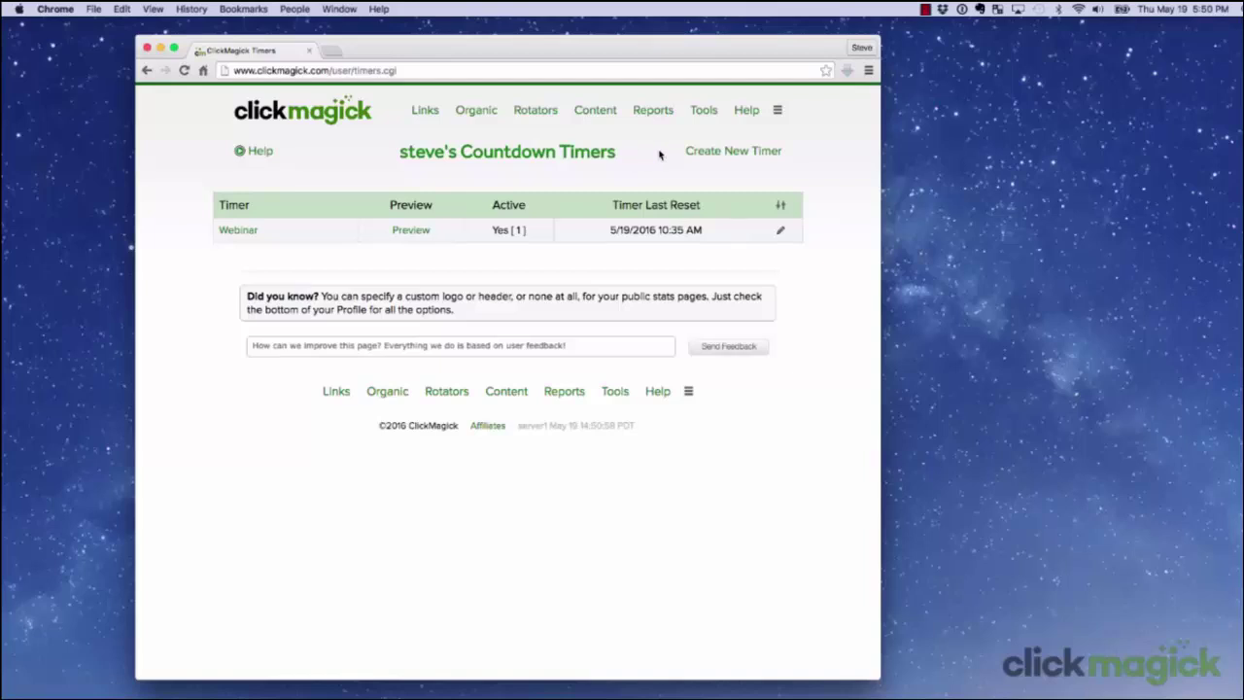
click(732, 152)
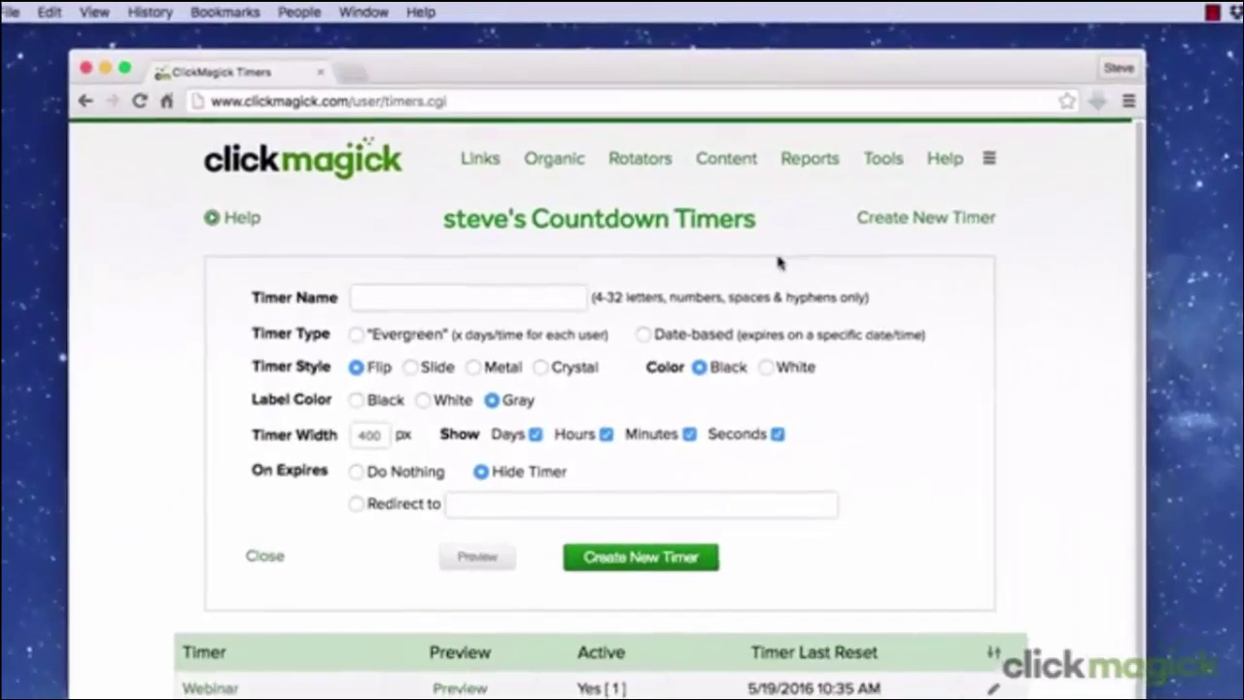
click(467, 206)
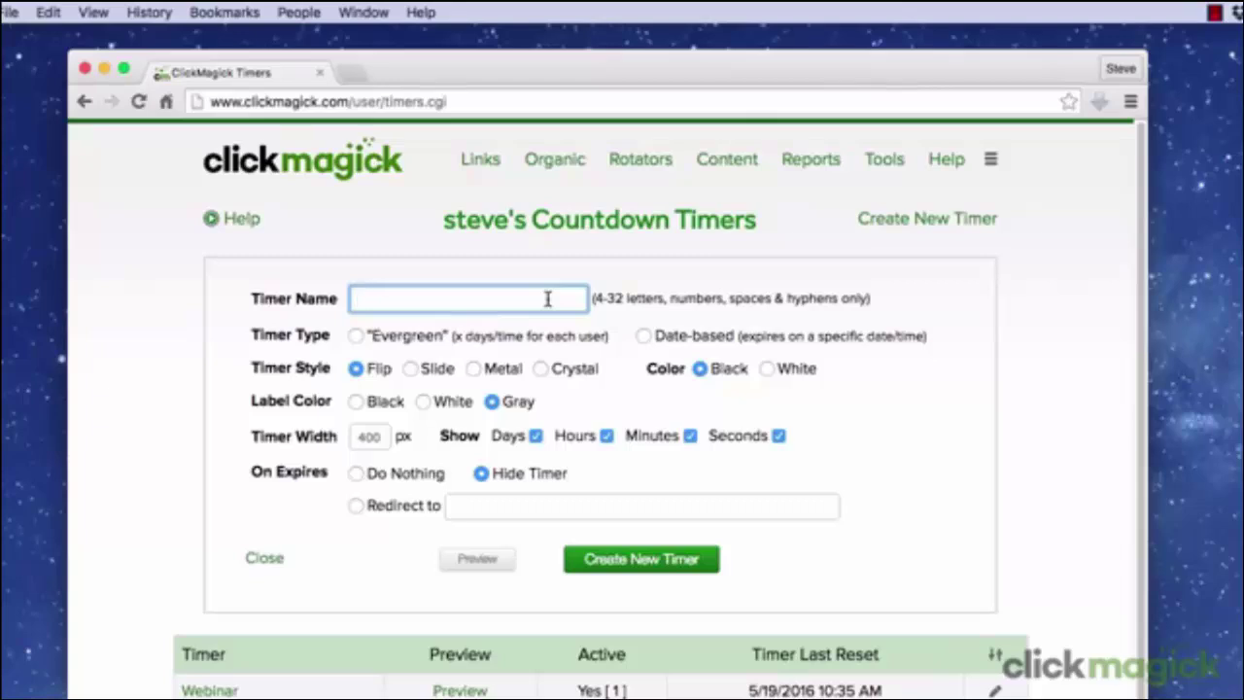
text(Midnight Timer)
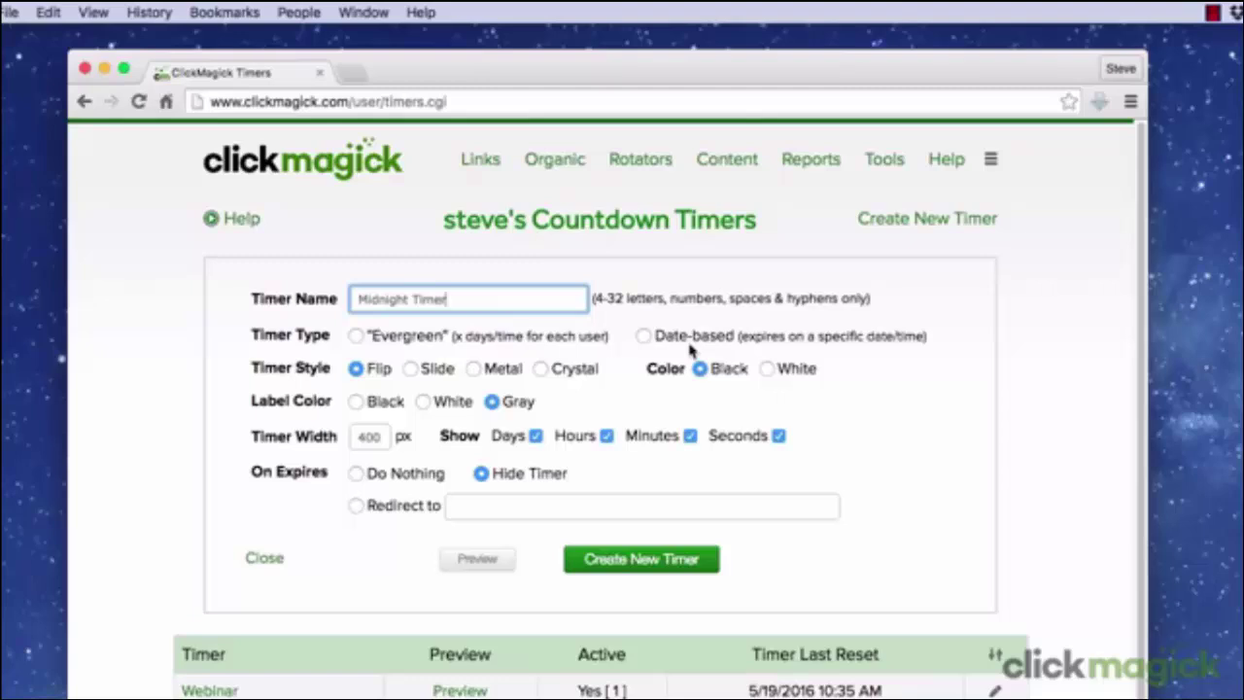
Make the timer date-based and set it to expire on 05/22/2016 at 00:00.
click(357, 336)
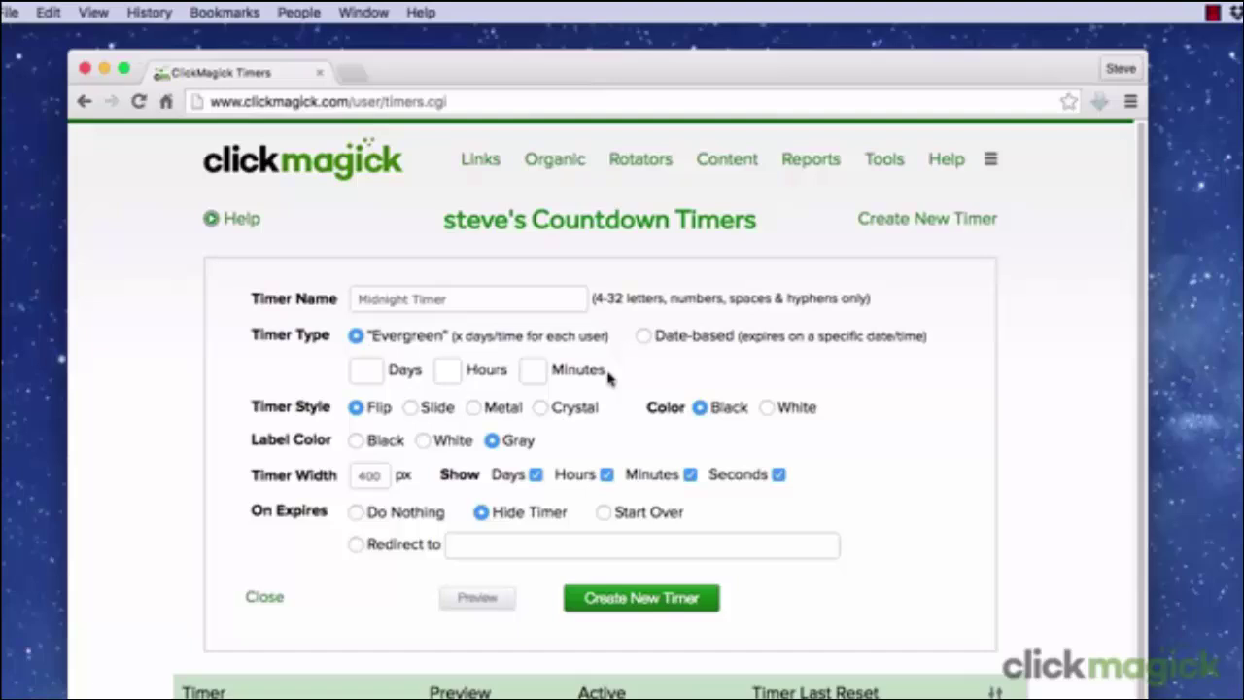
click(644, 336)
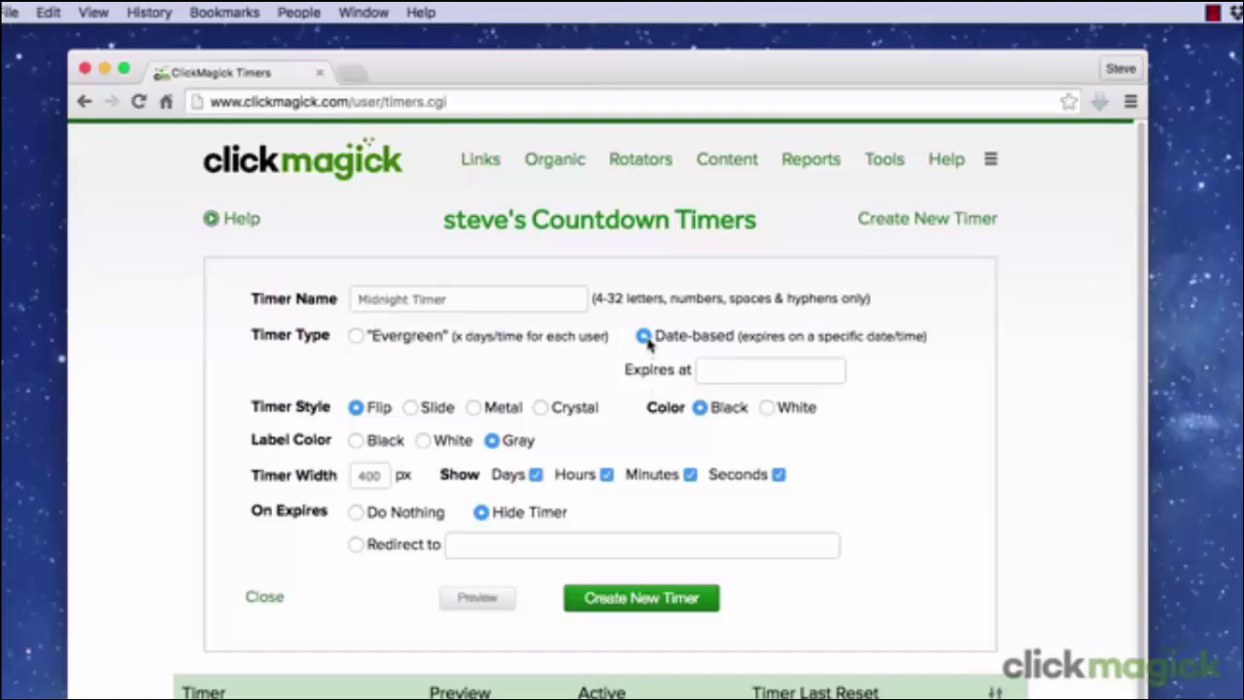
click(708, 371)
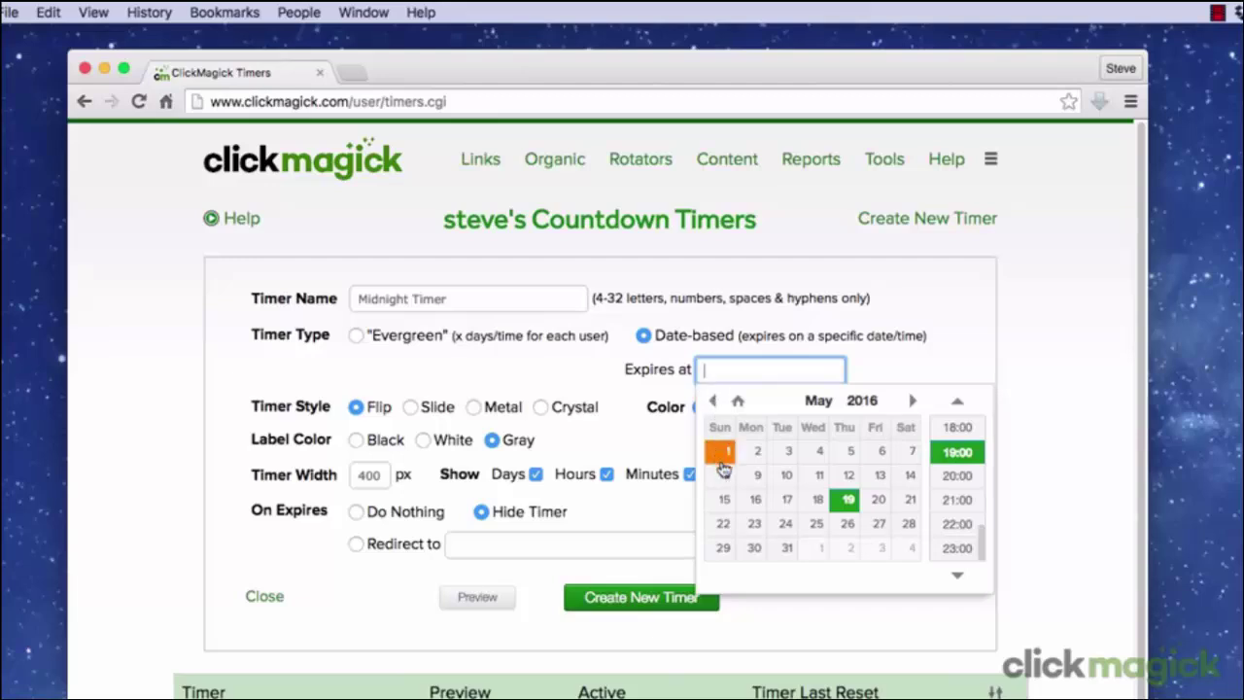
click(721, 523)
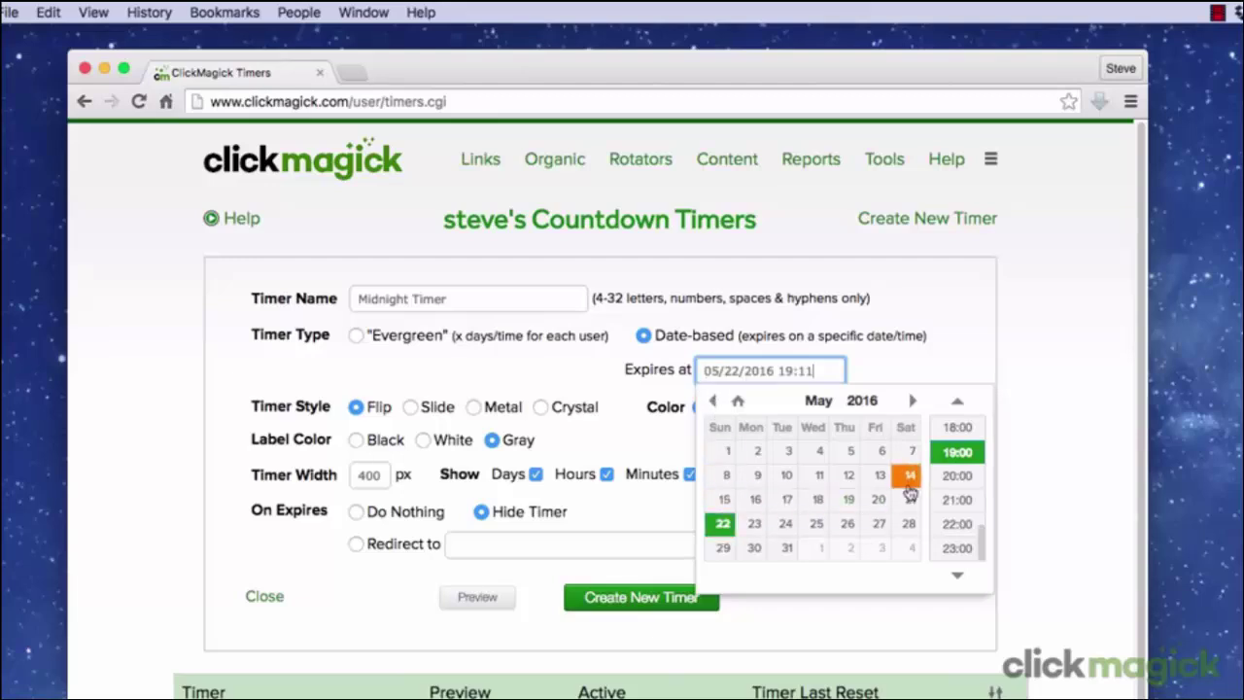
scroll(947, 481, up, 3)
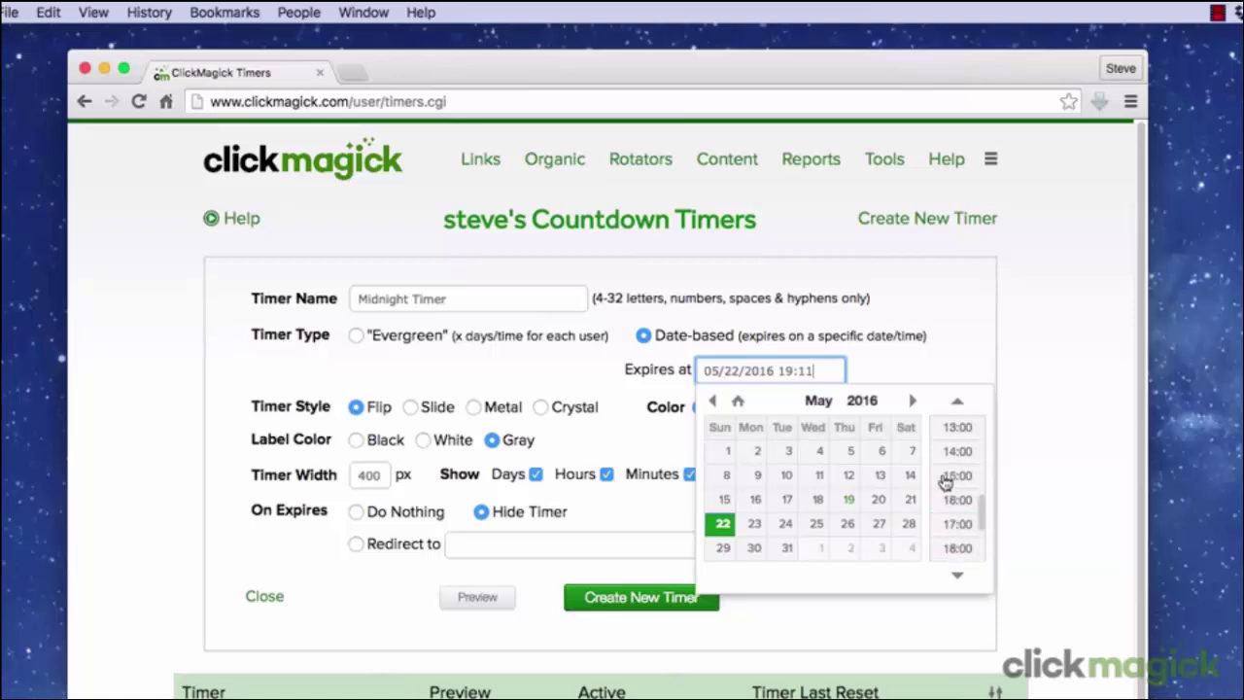
scroll(947, 476, up, 6)
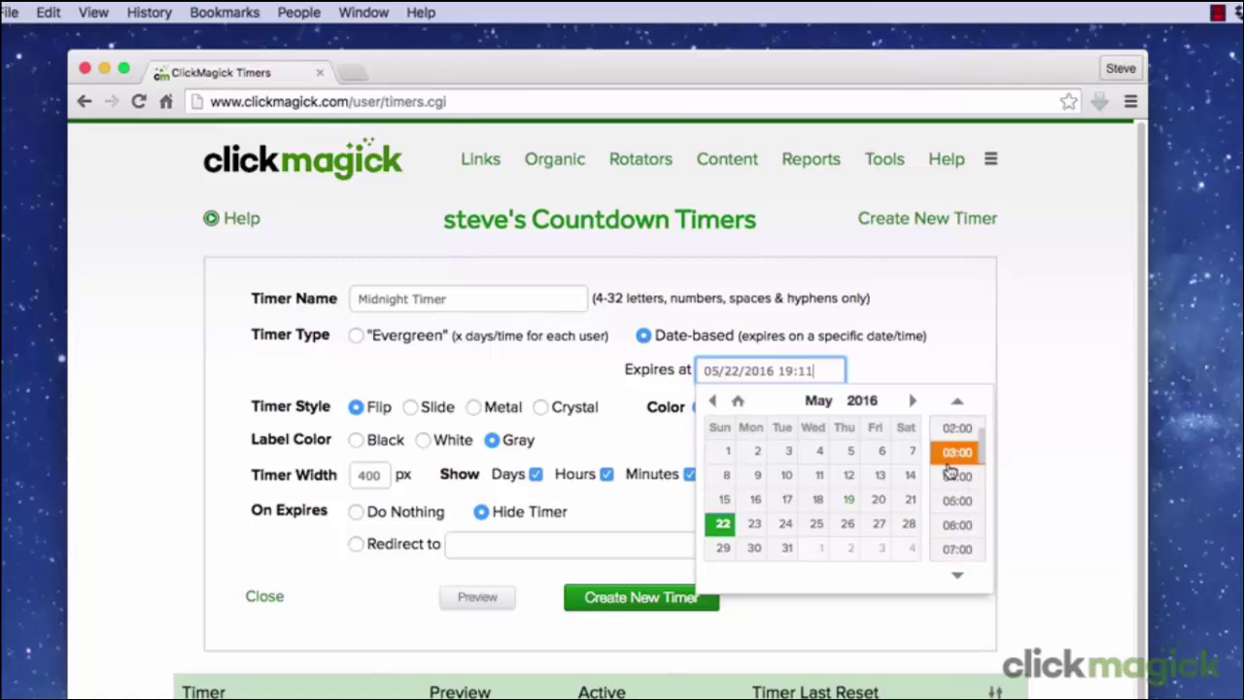
scroll(949, 457, up, 2)
click(953, 431)
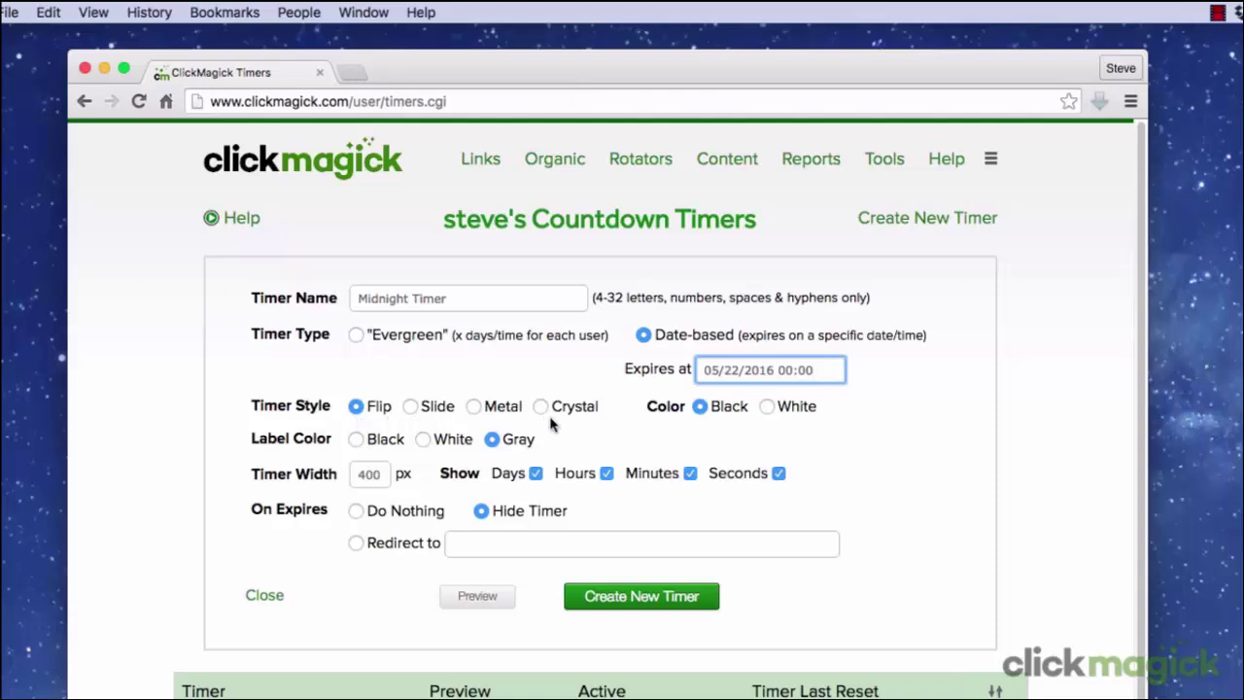
Preview the Flip-style timer in black, change its color to white and preview it again.
click(477, 601)
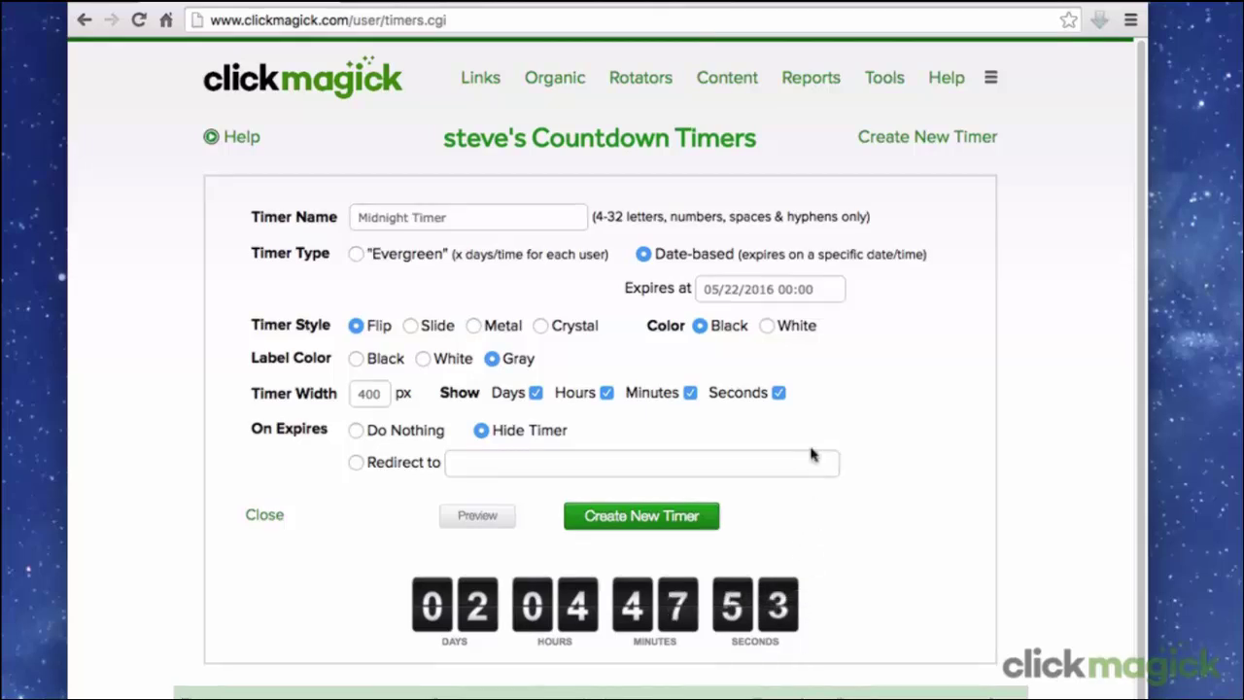
click(767, 326)
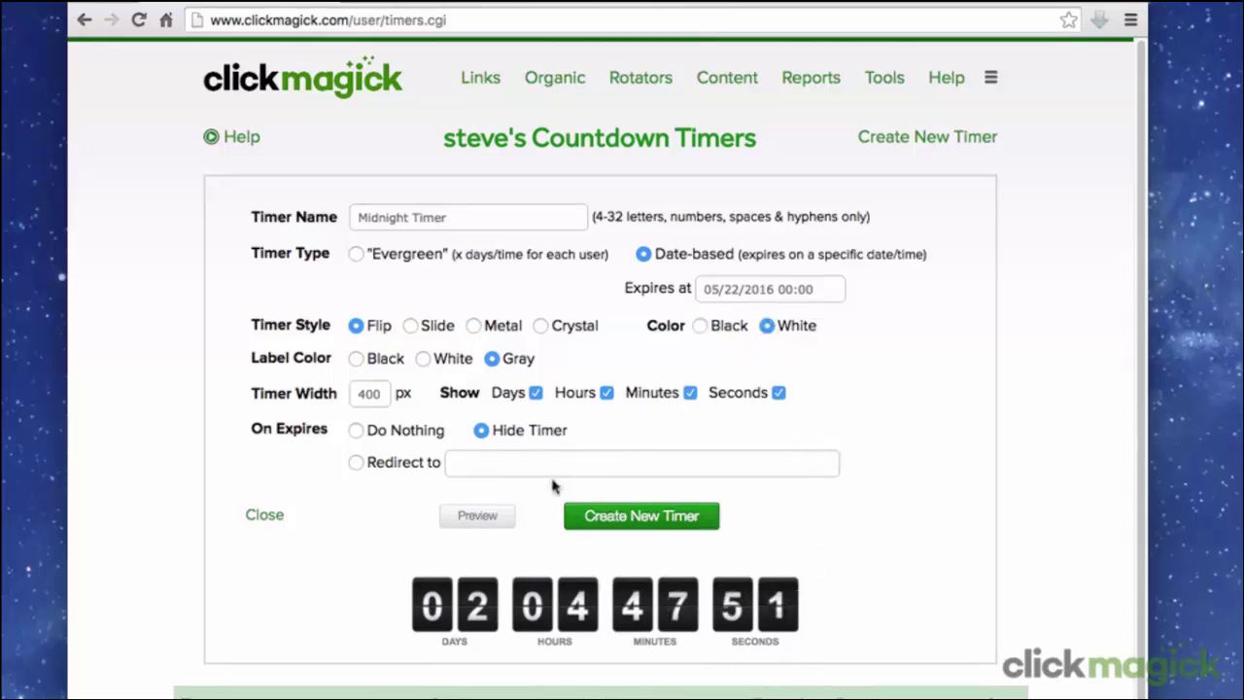
click(499, 522)
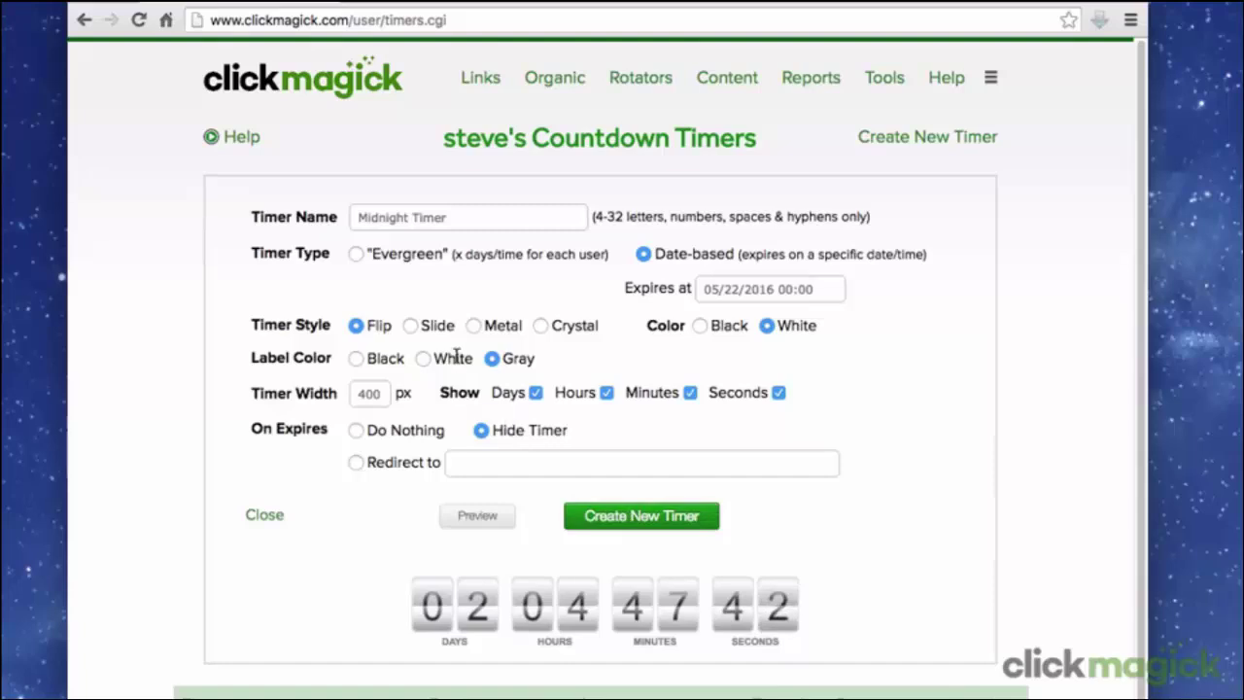
Try the Slide timer style, previewing it in white and in black.
click(411, 327)
click(463, 516)
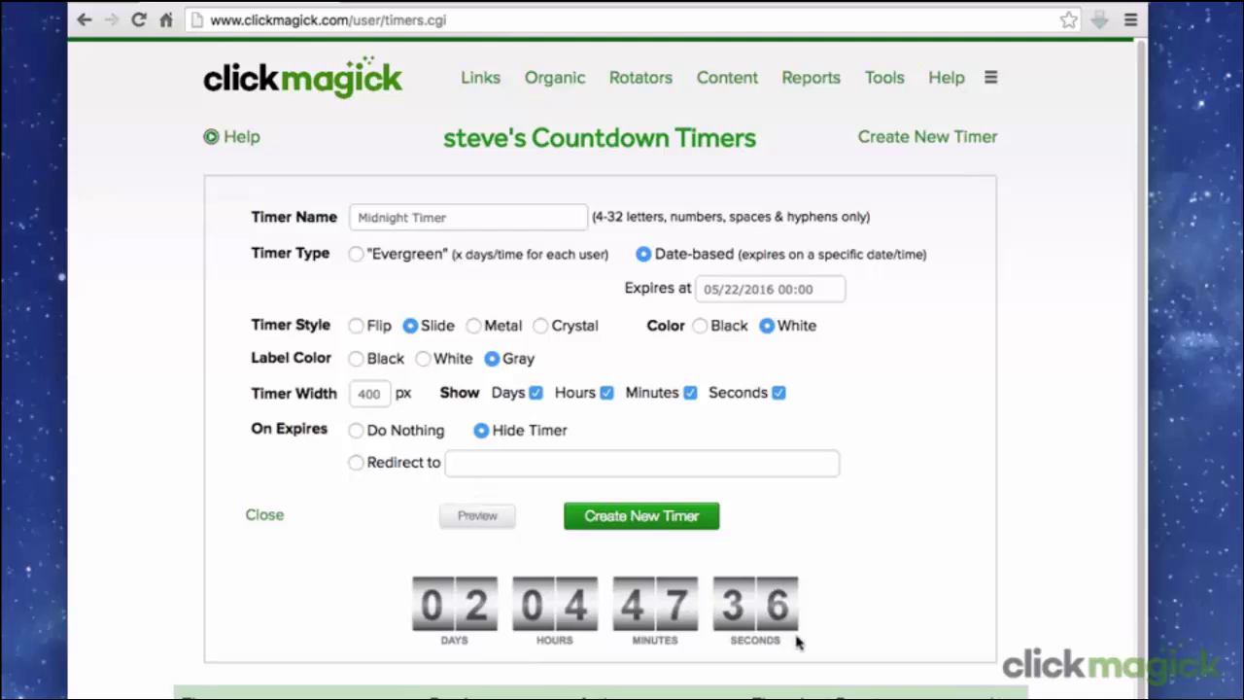
click(700, 325)
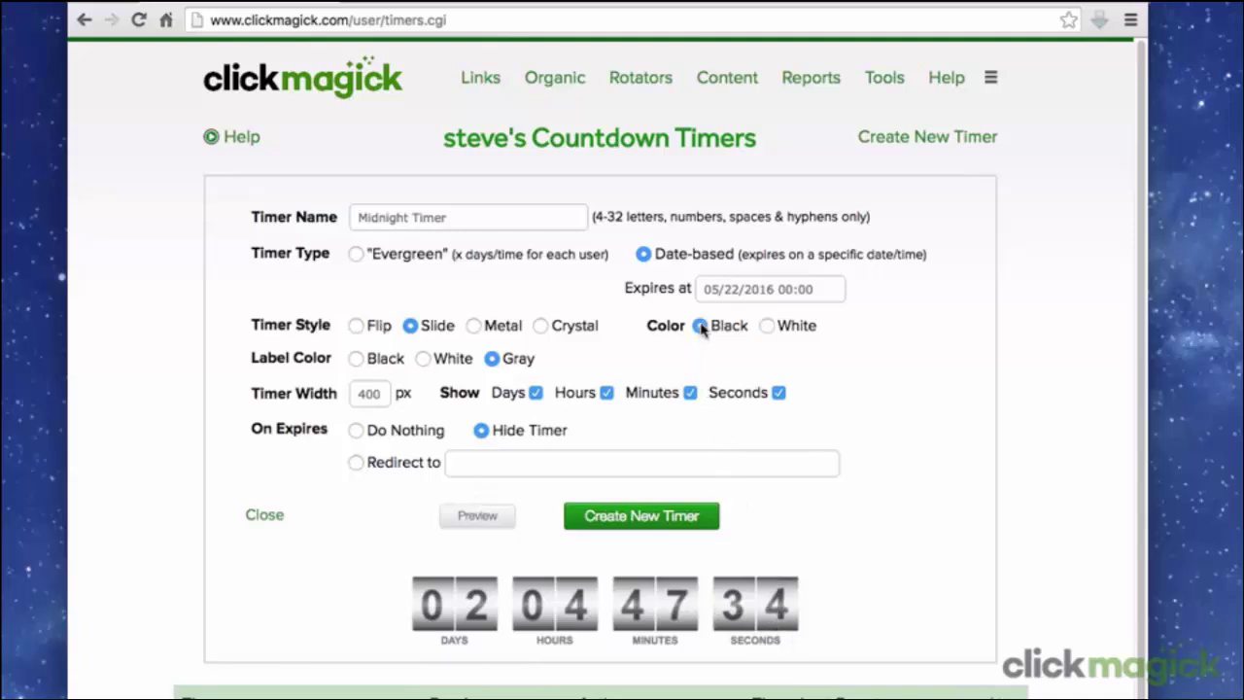
click(489, 524)
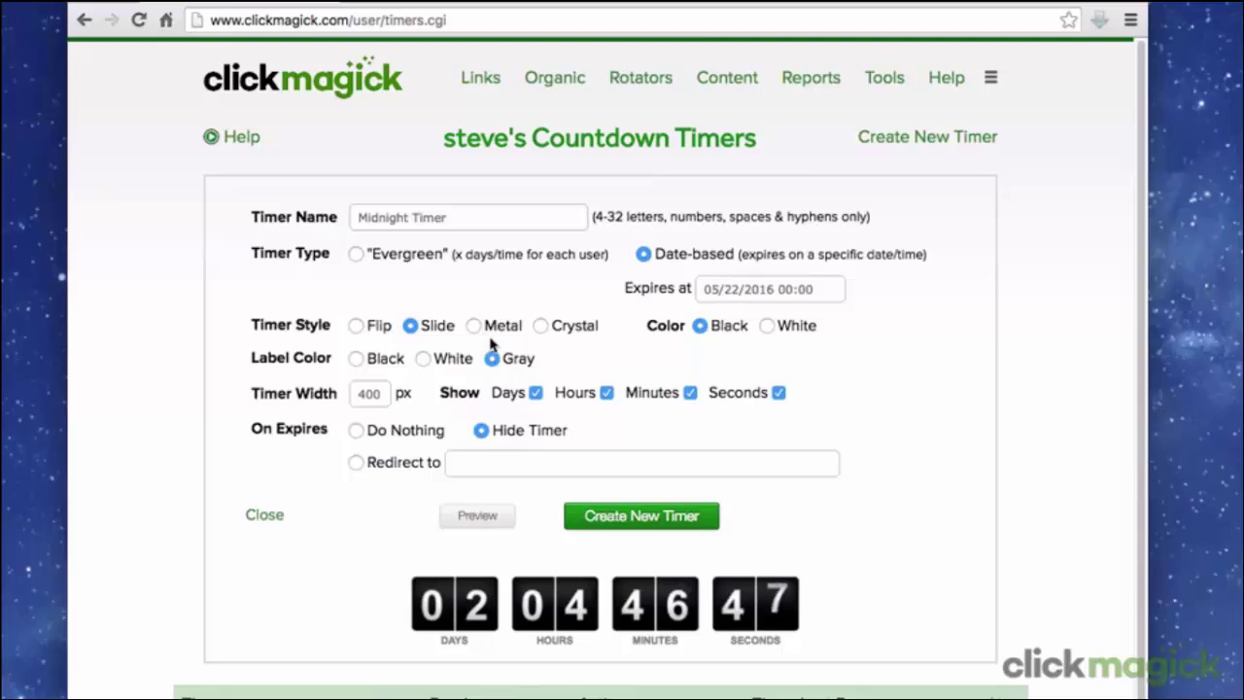
Set the timer to the Flip style in white and refresh the preview.
click(763, 328)
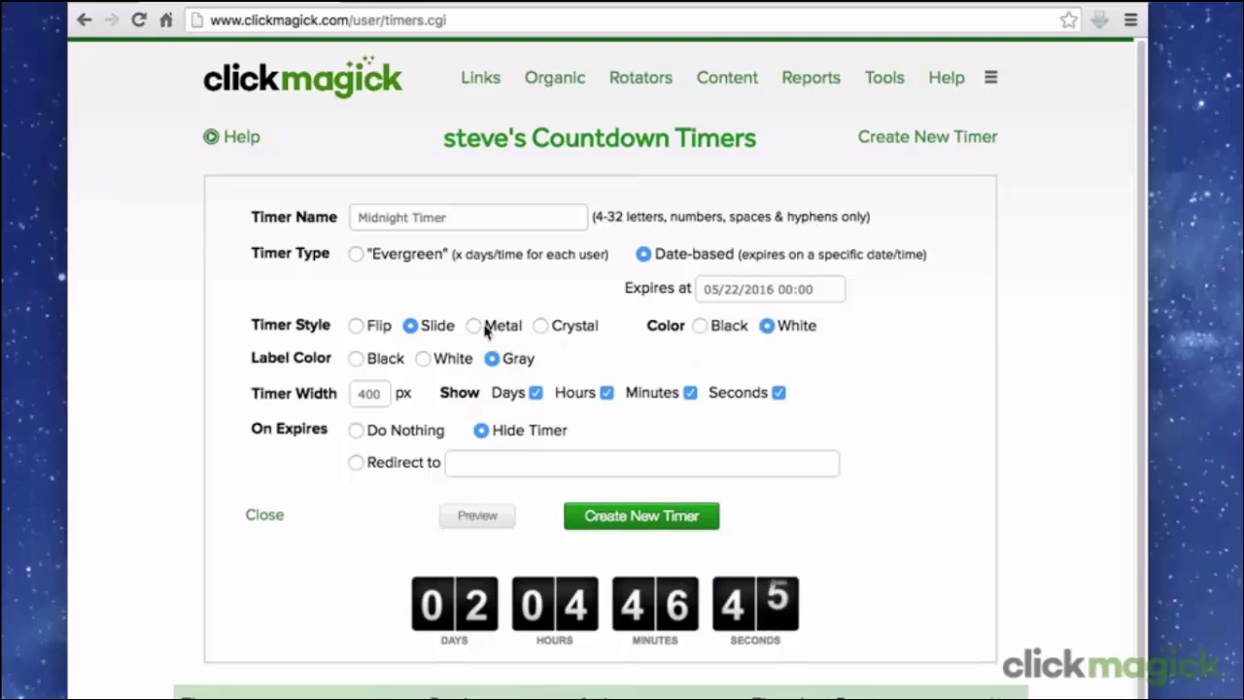
click(356, 326)
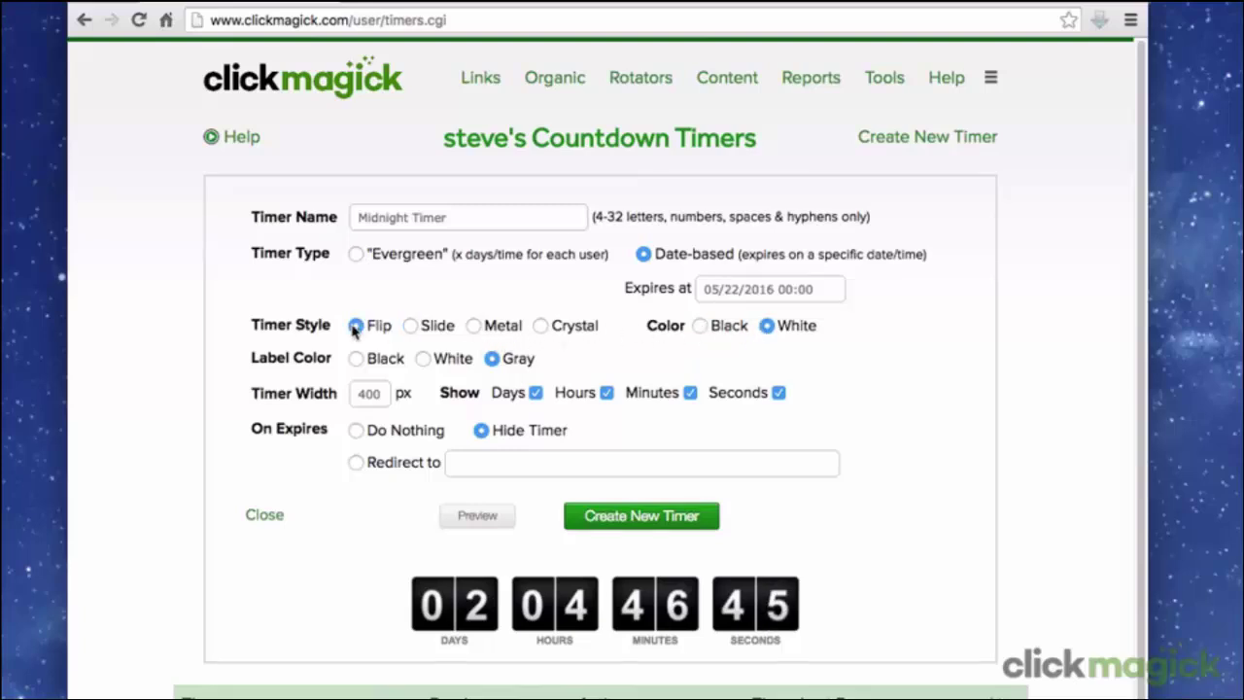
click(457, 515)
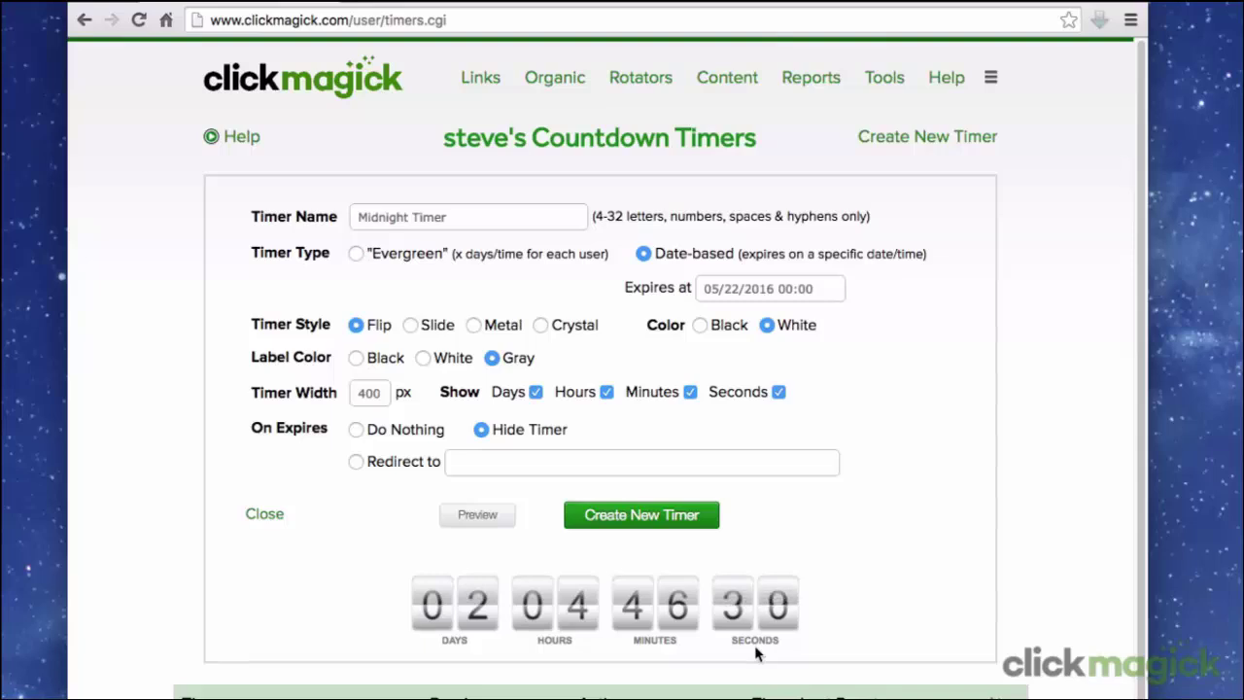
Set the timer's label color to white and its width to 300 px.
click(423, 357)
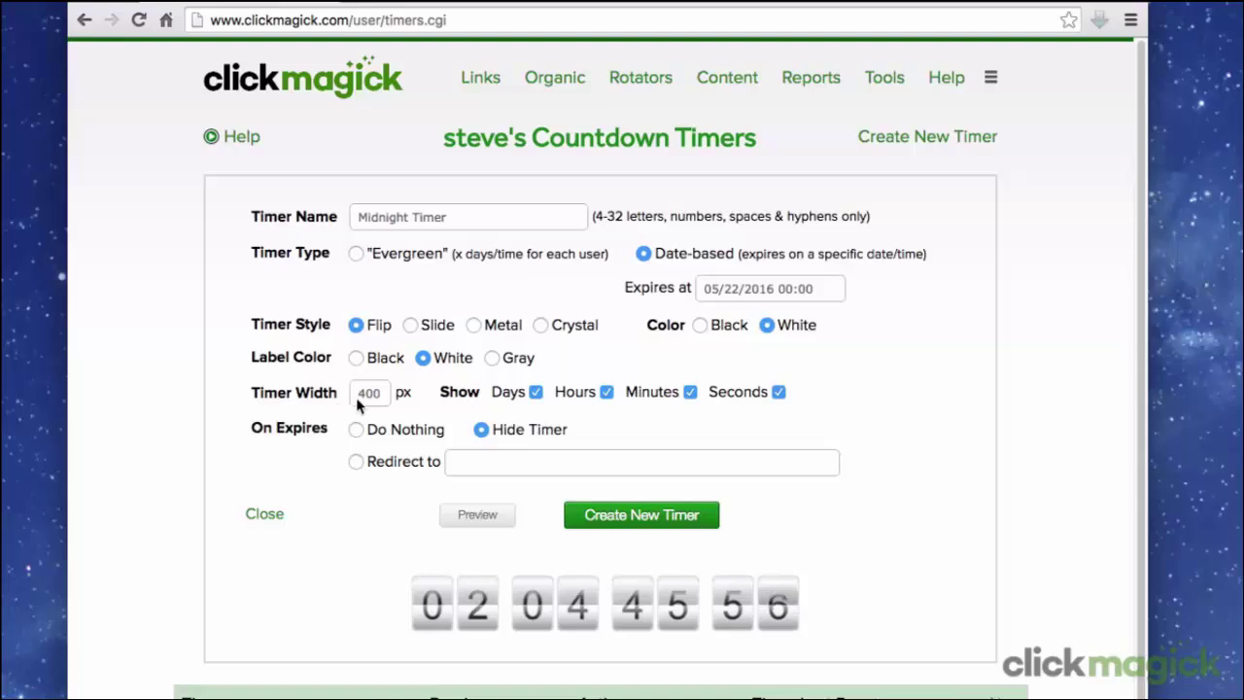
drag(385, 394, 357, 392)
text(300)
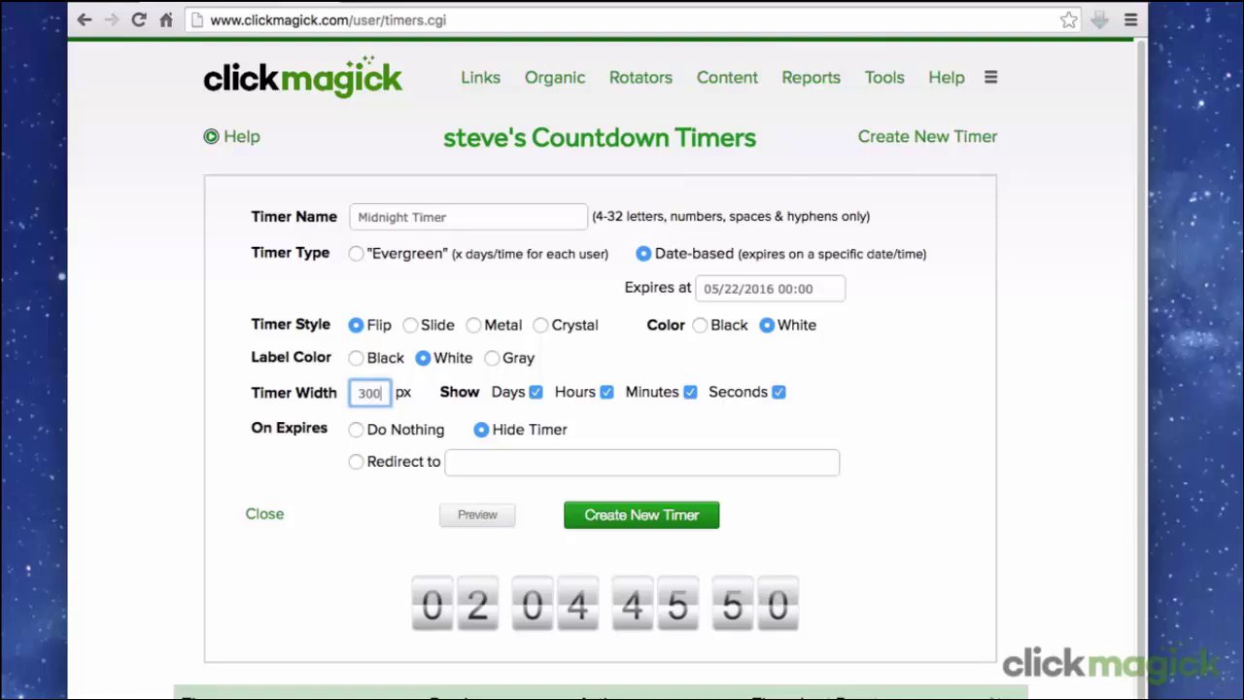
click(415, 400)
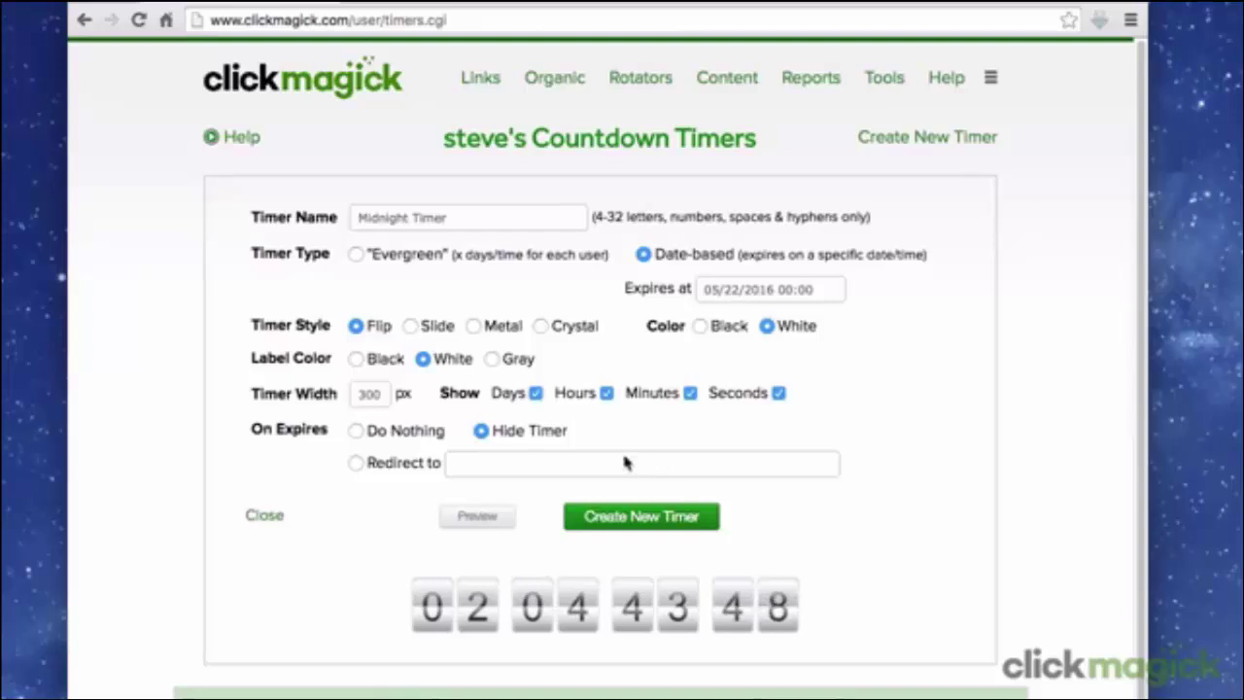
Have the timer do nothing on expiry and create it.
click(357, 431)
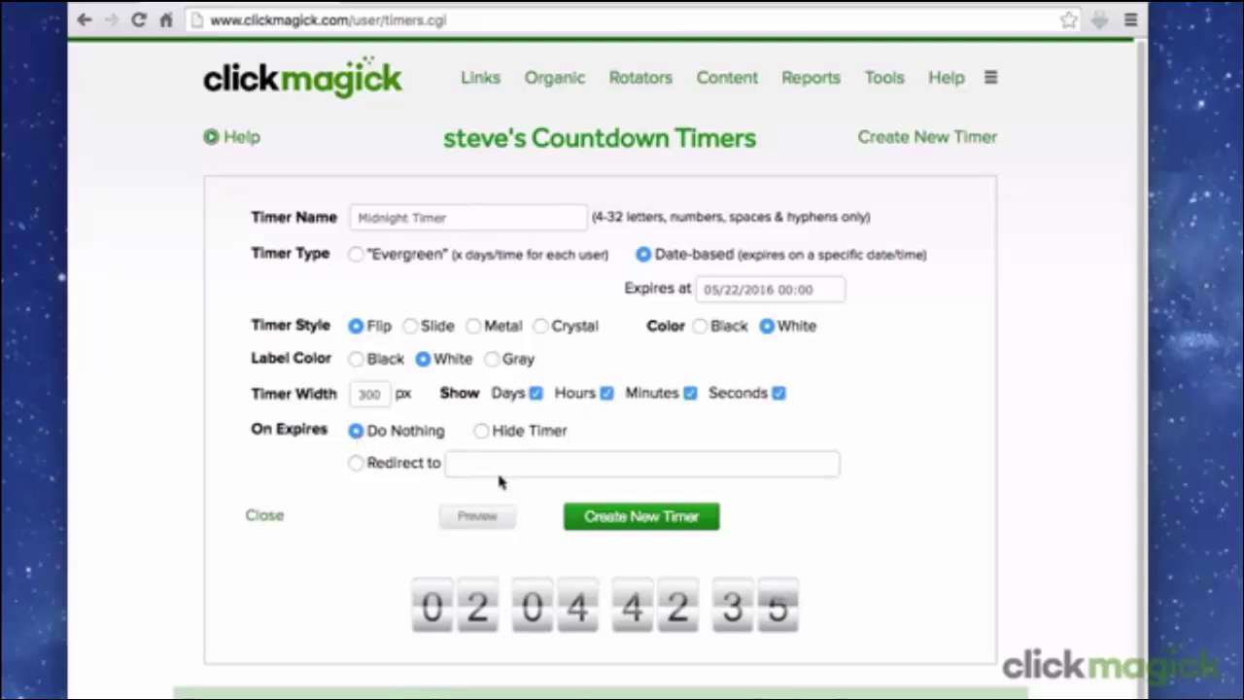
click(641, 517)
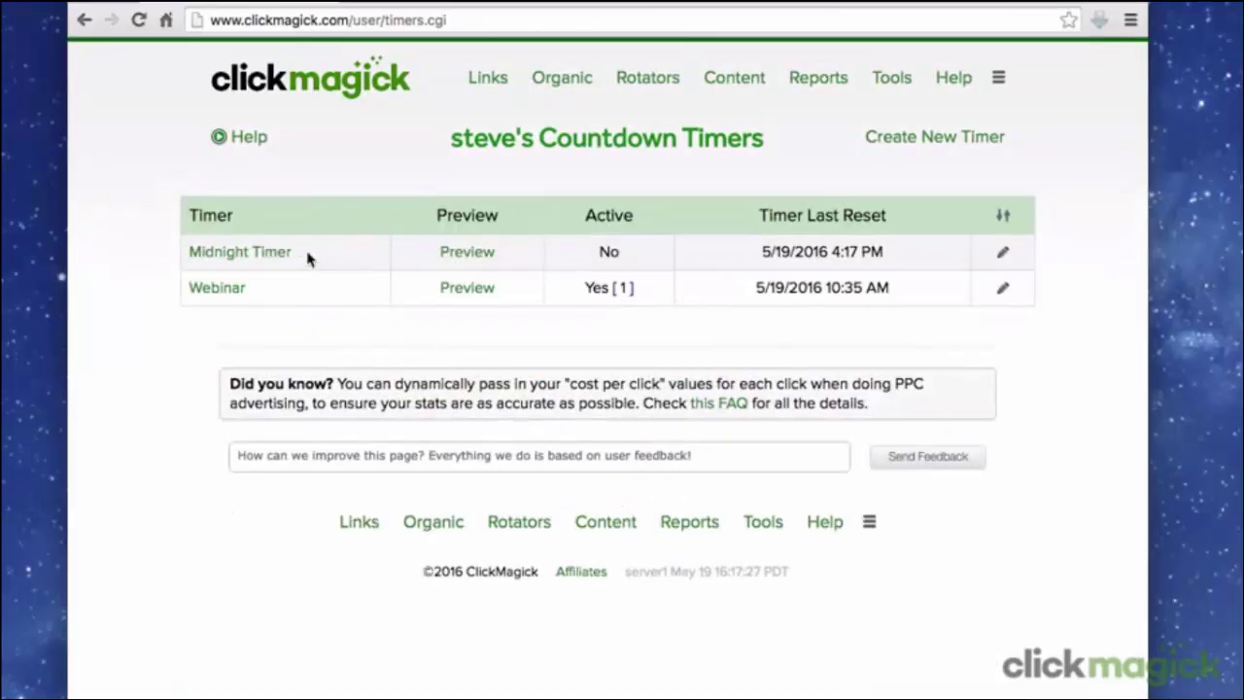
Start a new MagickBar named "Midnight Bar" with a height of 107 px.
mouse_move(717, 80)
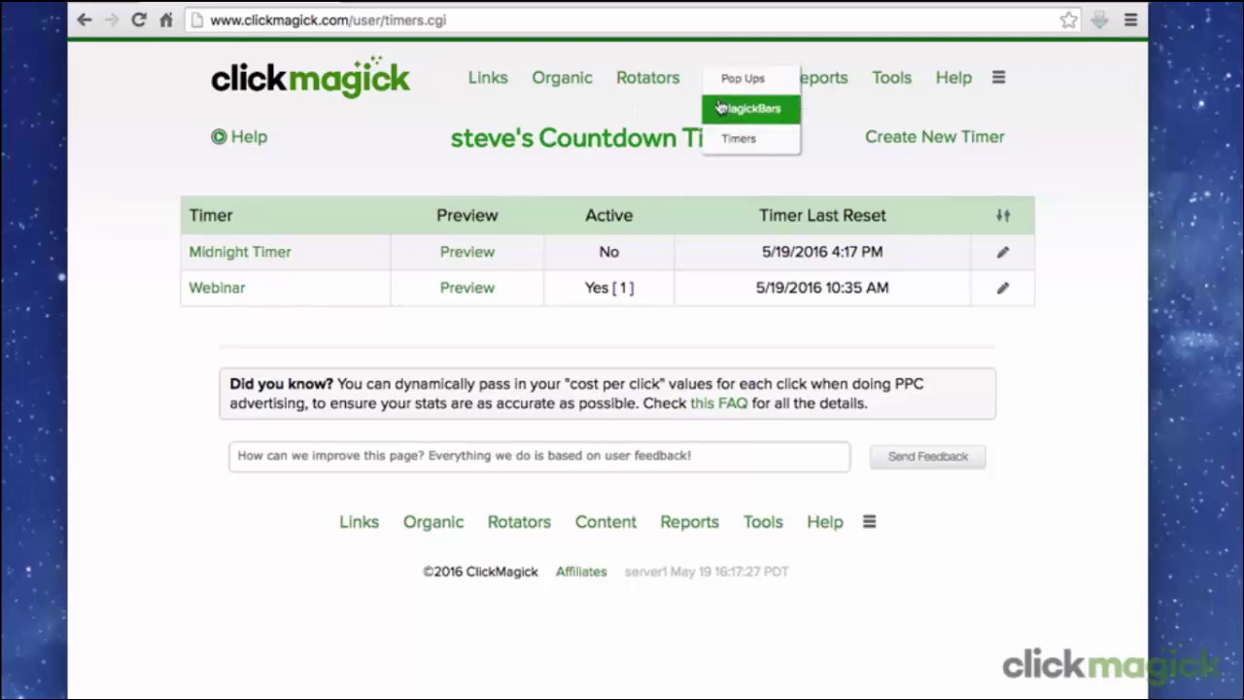
click(724, 108)
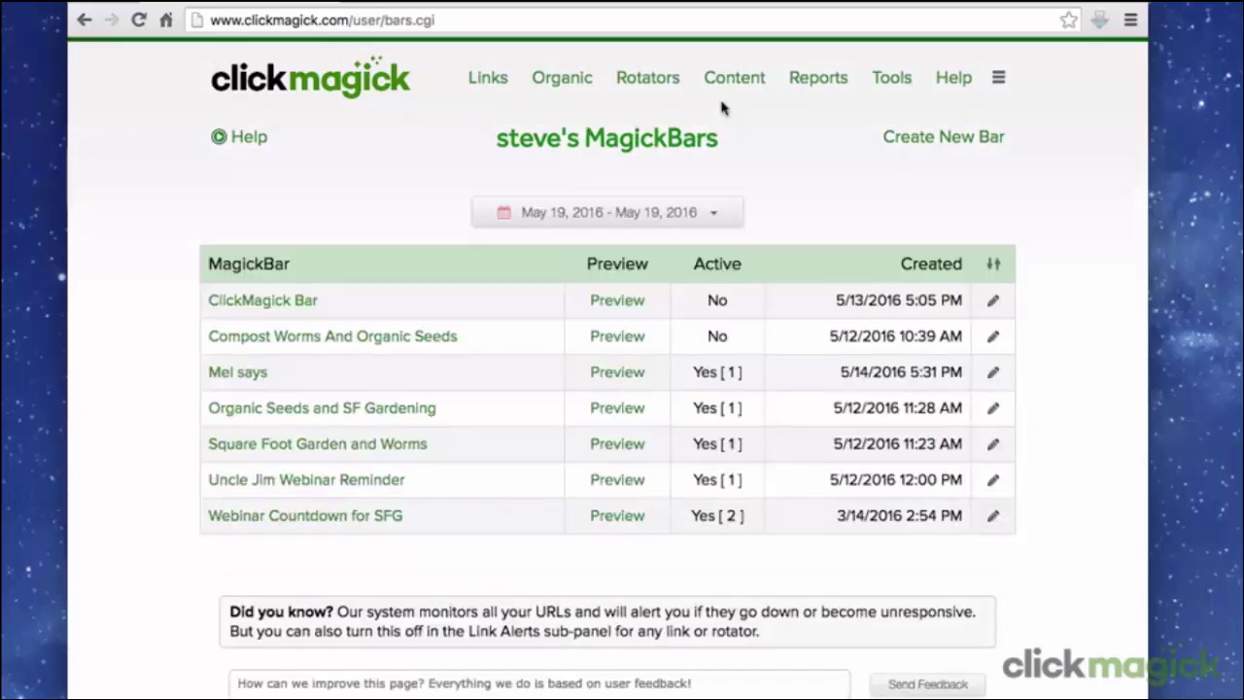
click(895, 138)
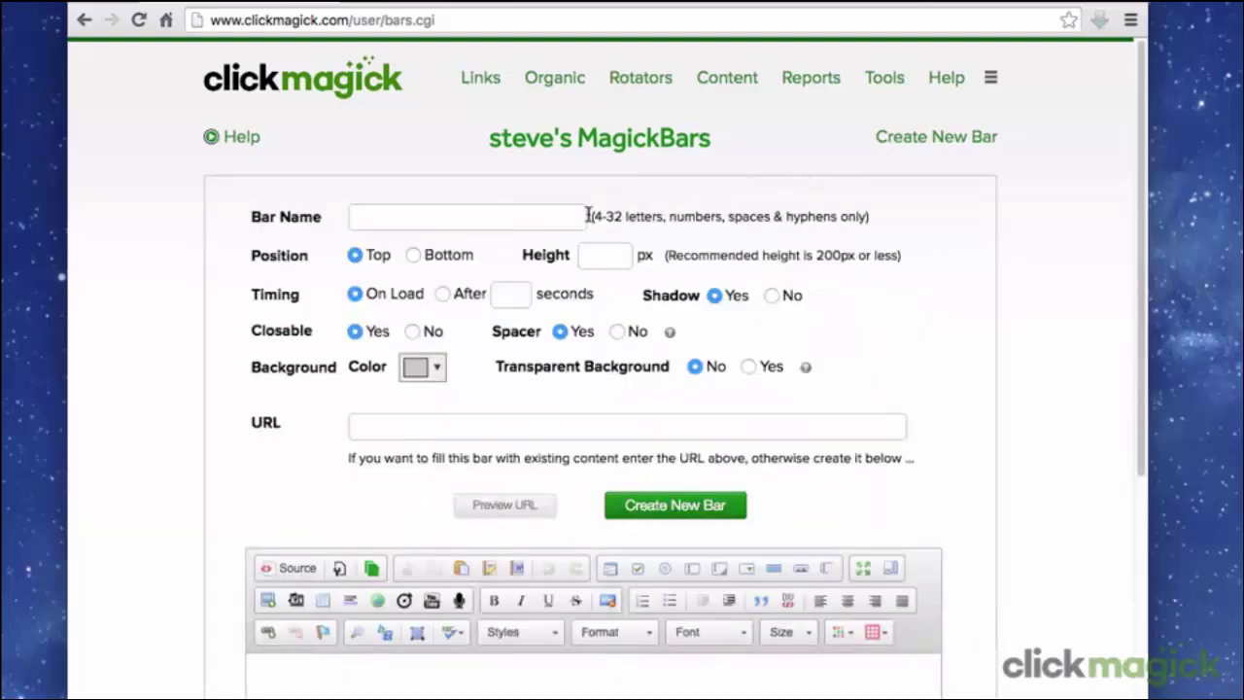
click(515, 226)
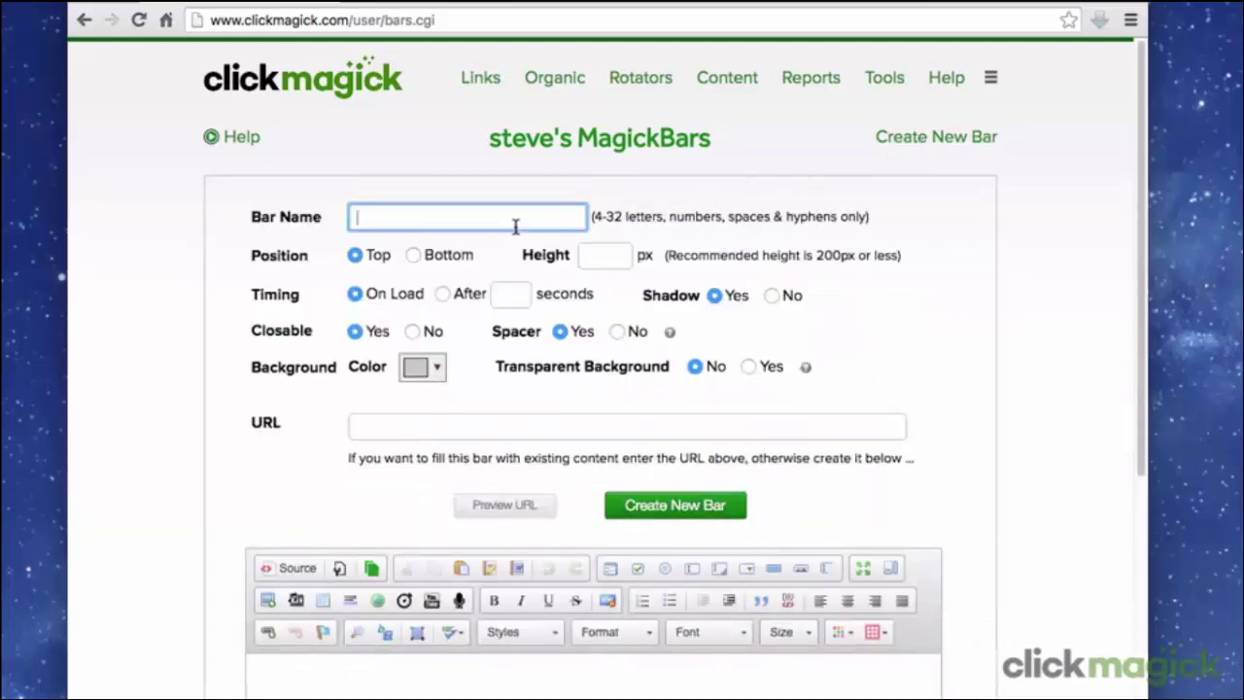
text(Midnight Bar)
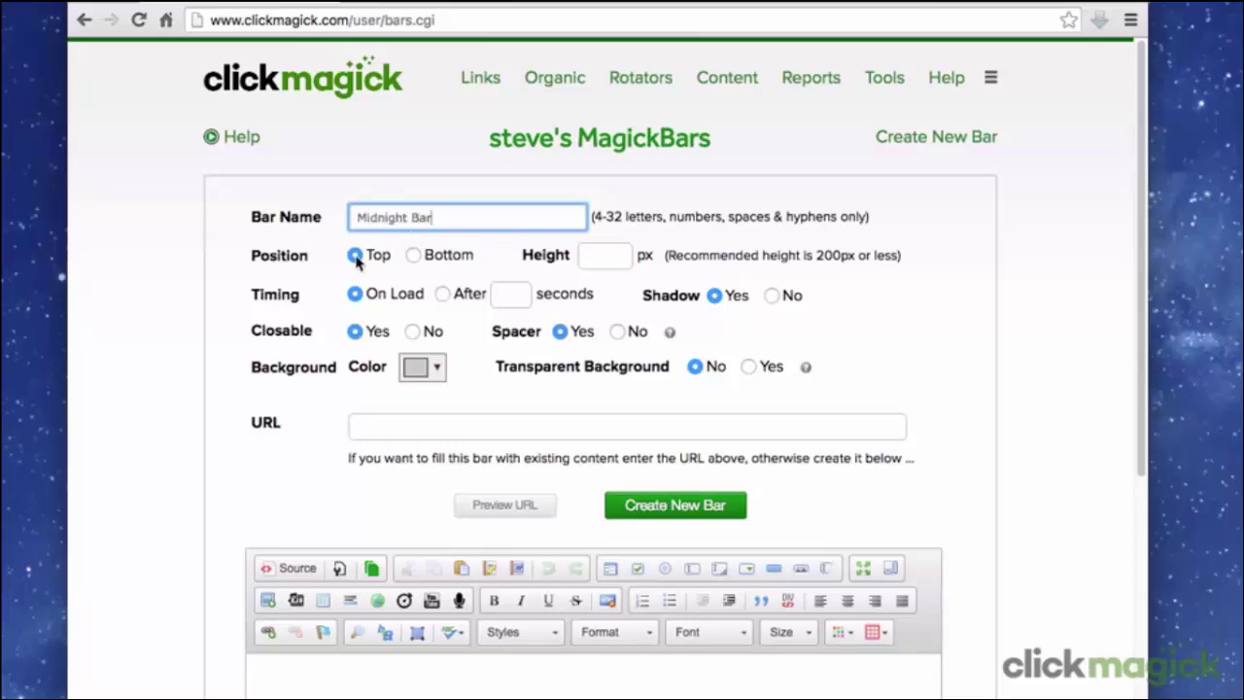
click(603, 257)
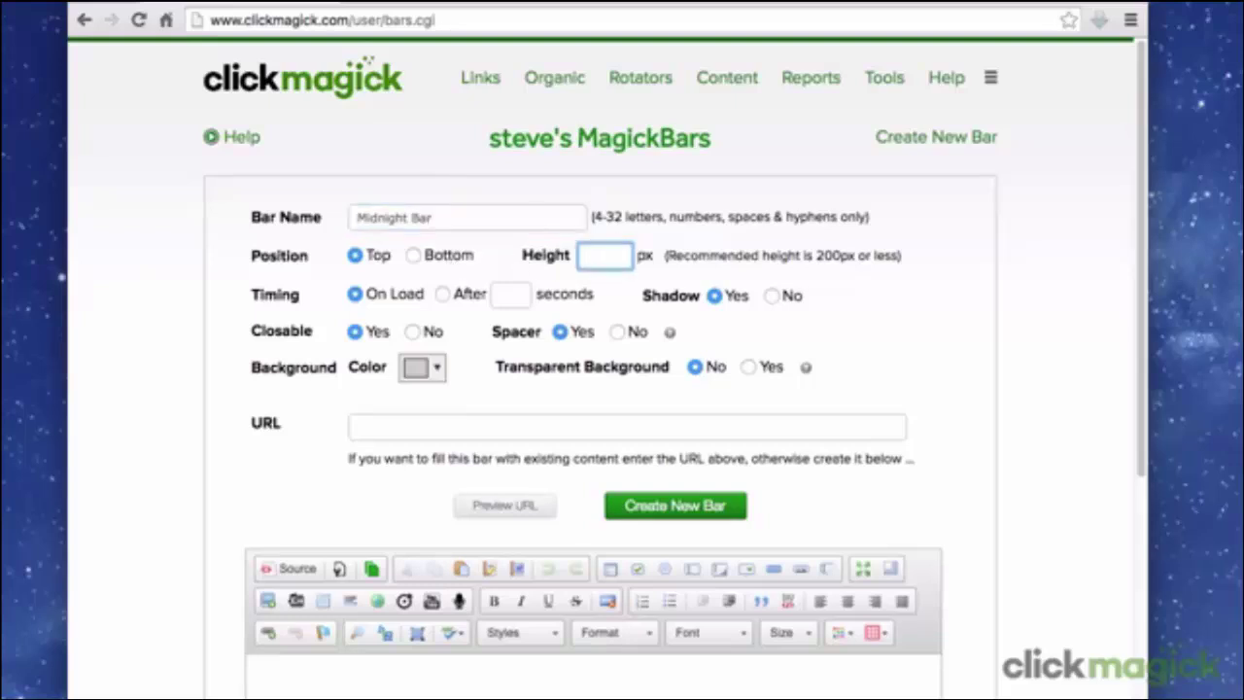
text(107)
Make the bar non-closable and give it a bright red background color.
click(412, 332)
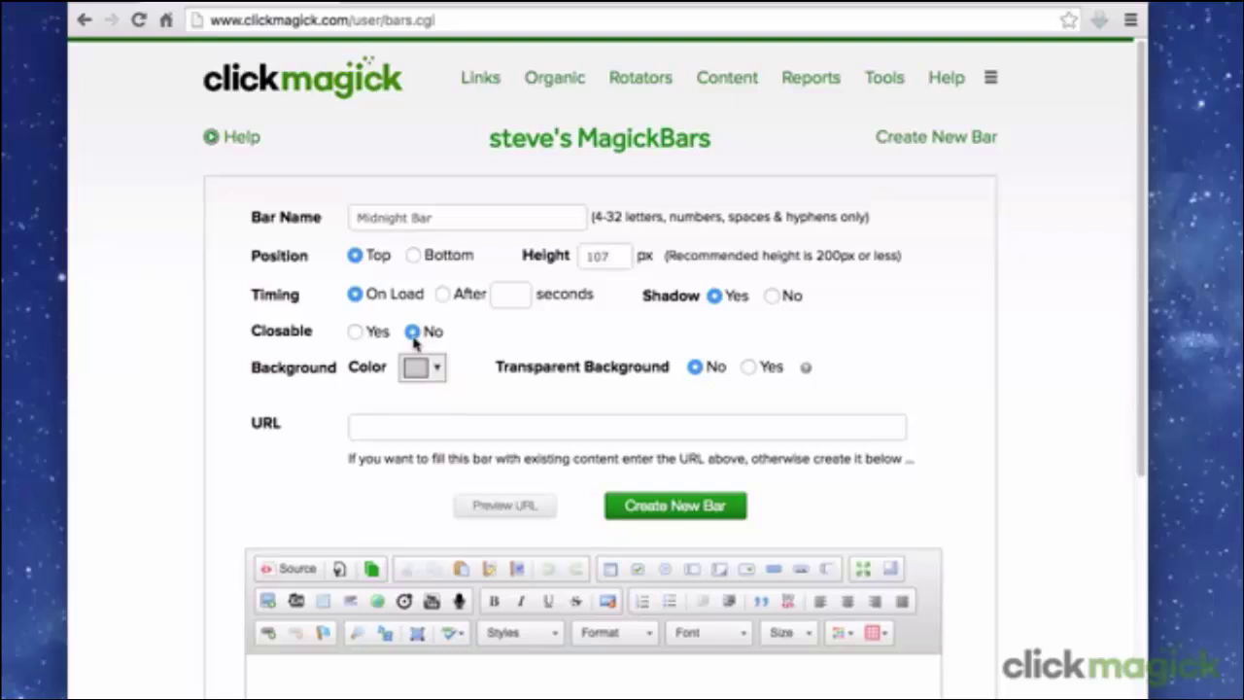
click(437, 370)
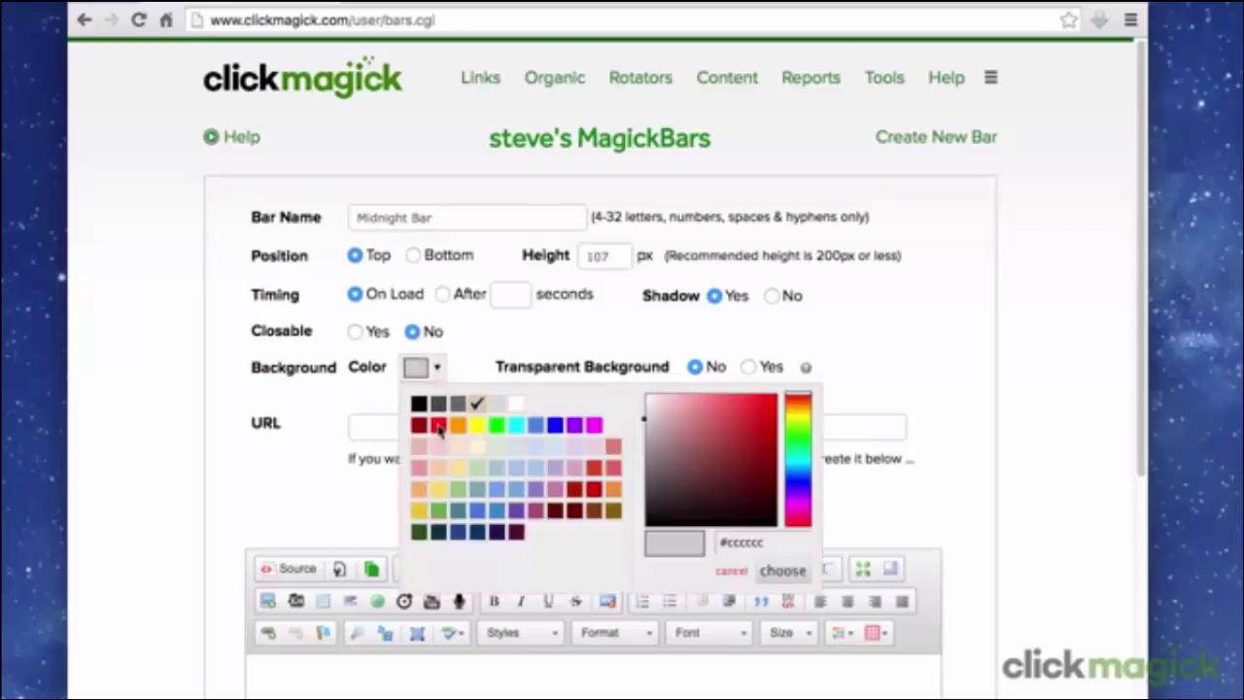
click(438, 428)
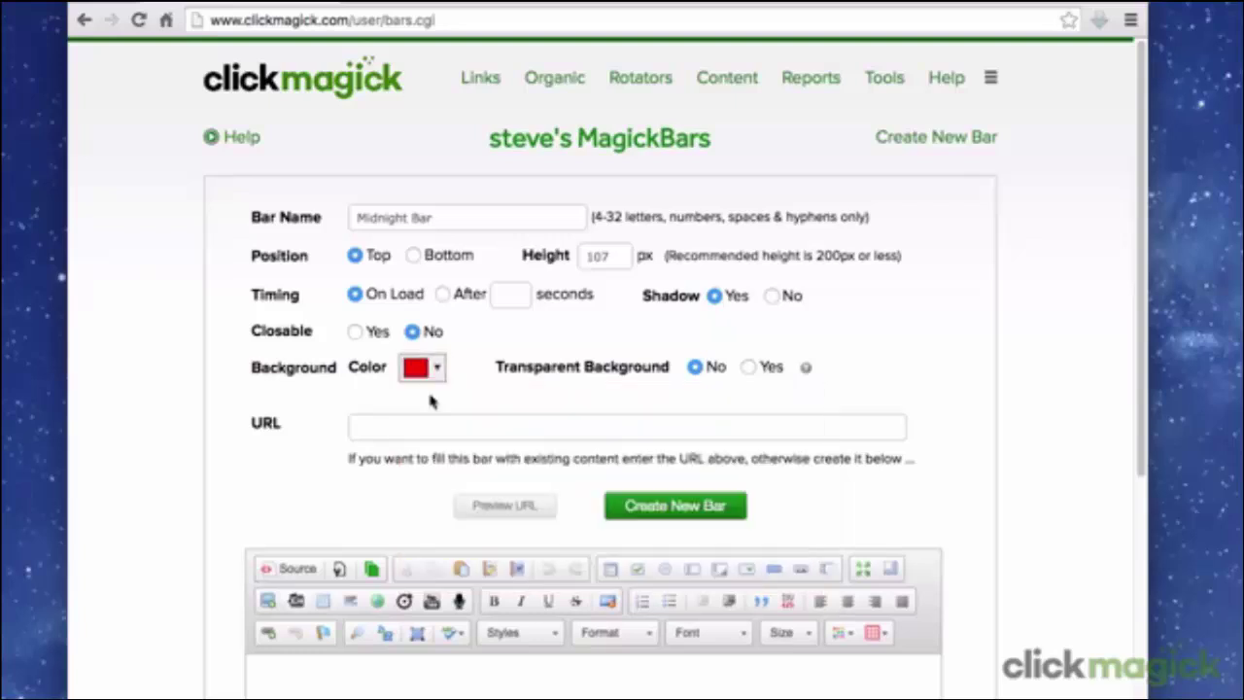
Insert the 3 Column Table content template into the bar's content editor.
scroll(434, 413, down, 3)
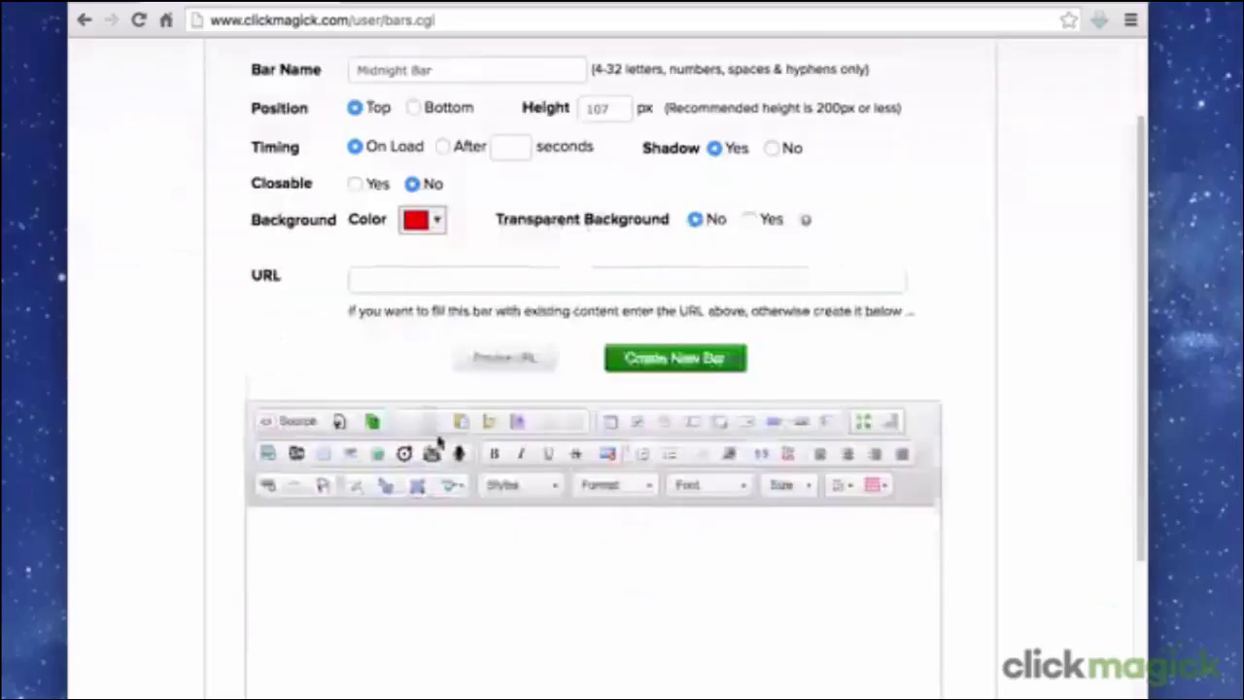
scroll(438, 437, down, 1)
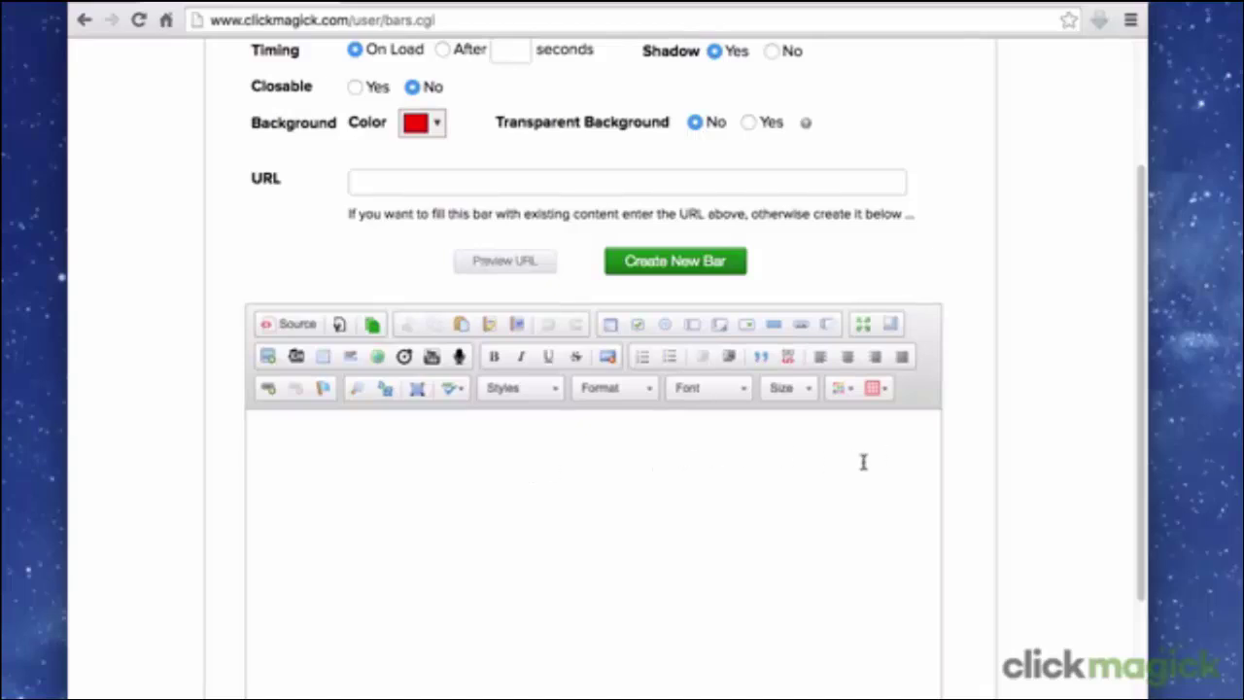
click(745, 468)
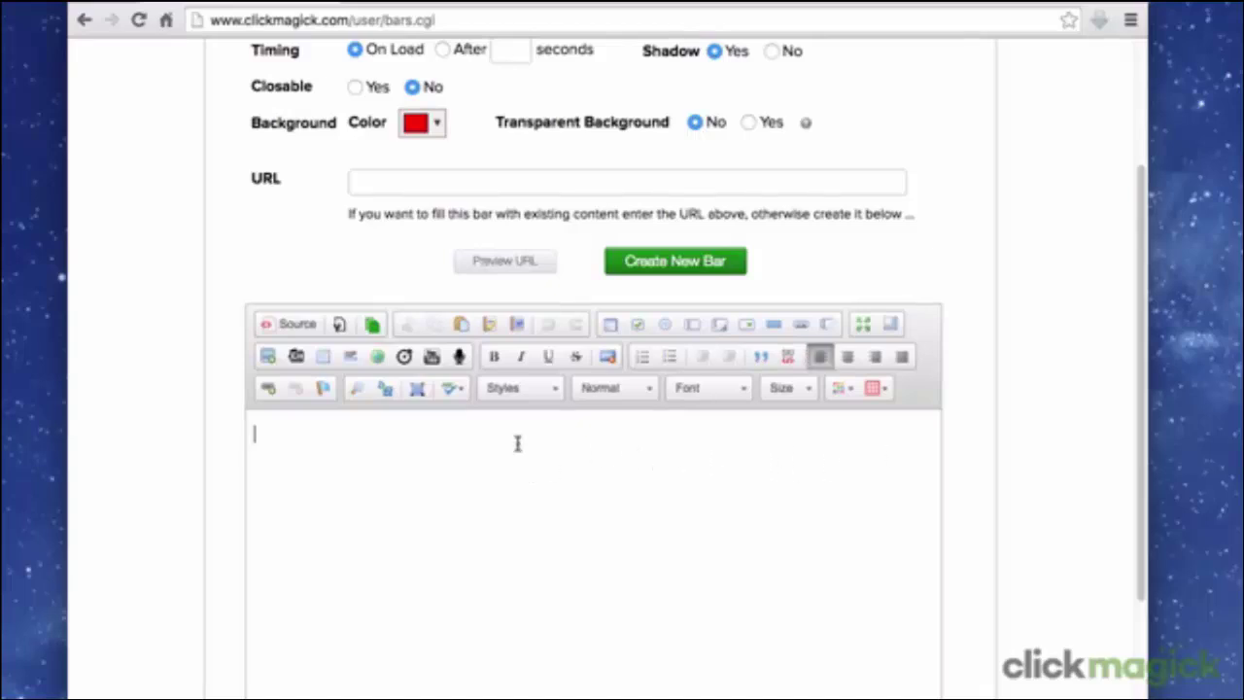
click(379, 328)
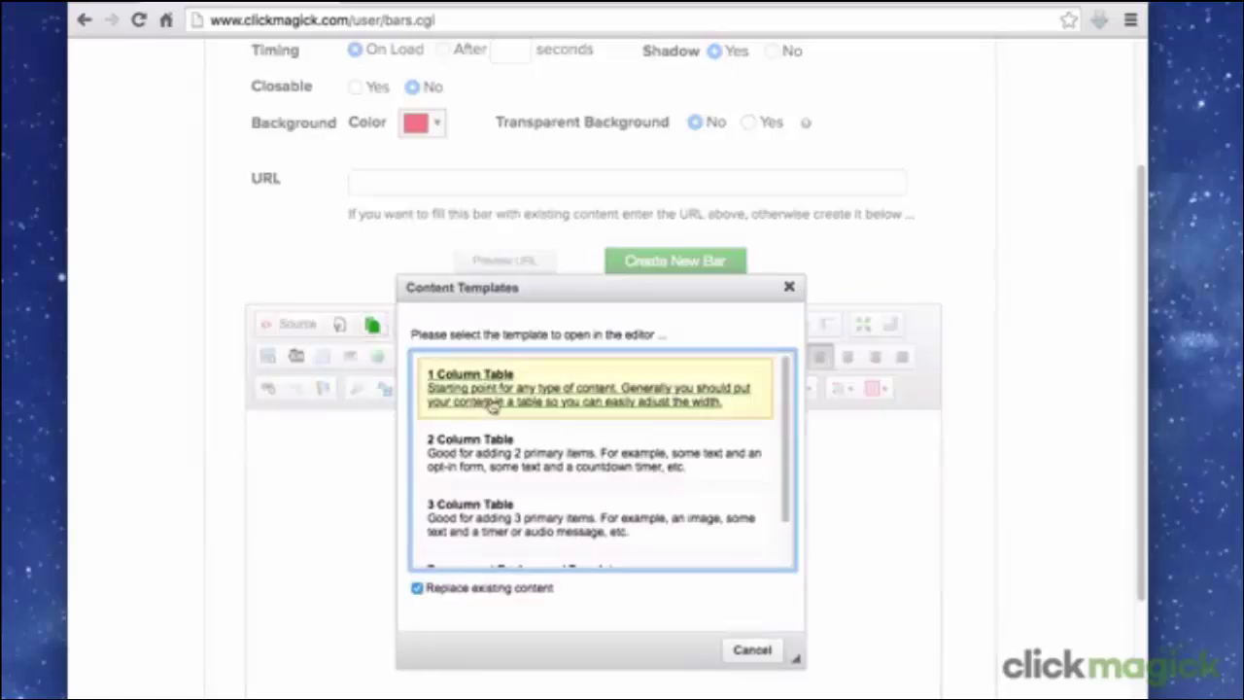
click(482, 515)
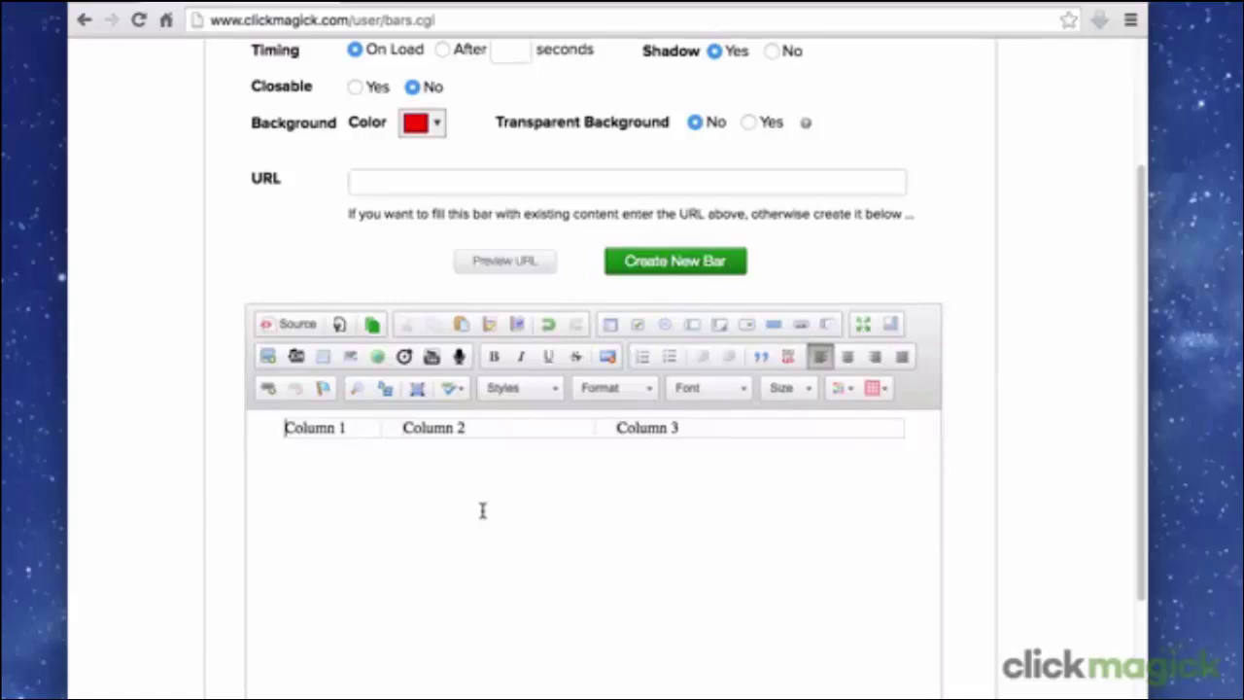
Set the width of the three-column table to 800px in its table properties.
right_click(505, 426)
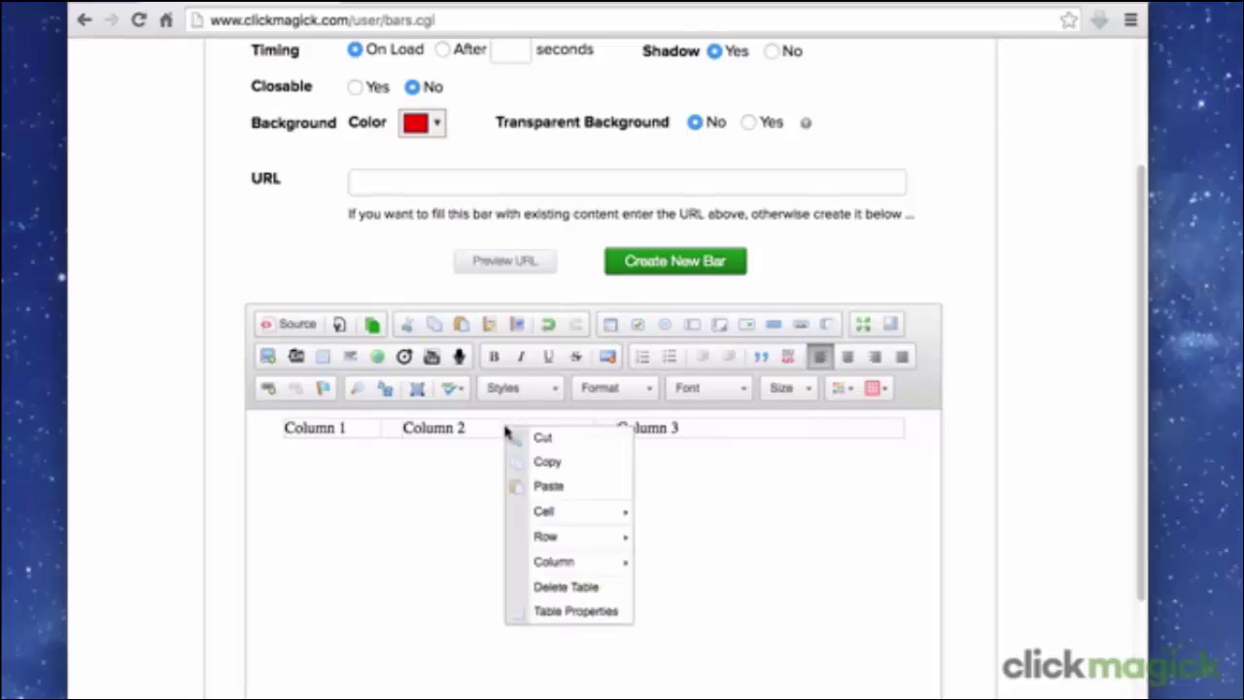
click(542, 612)
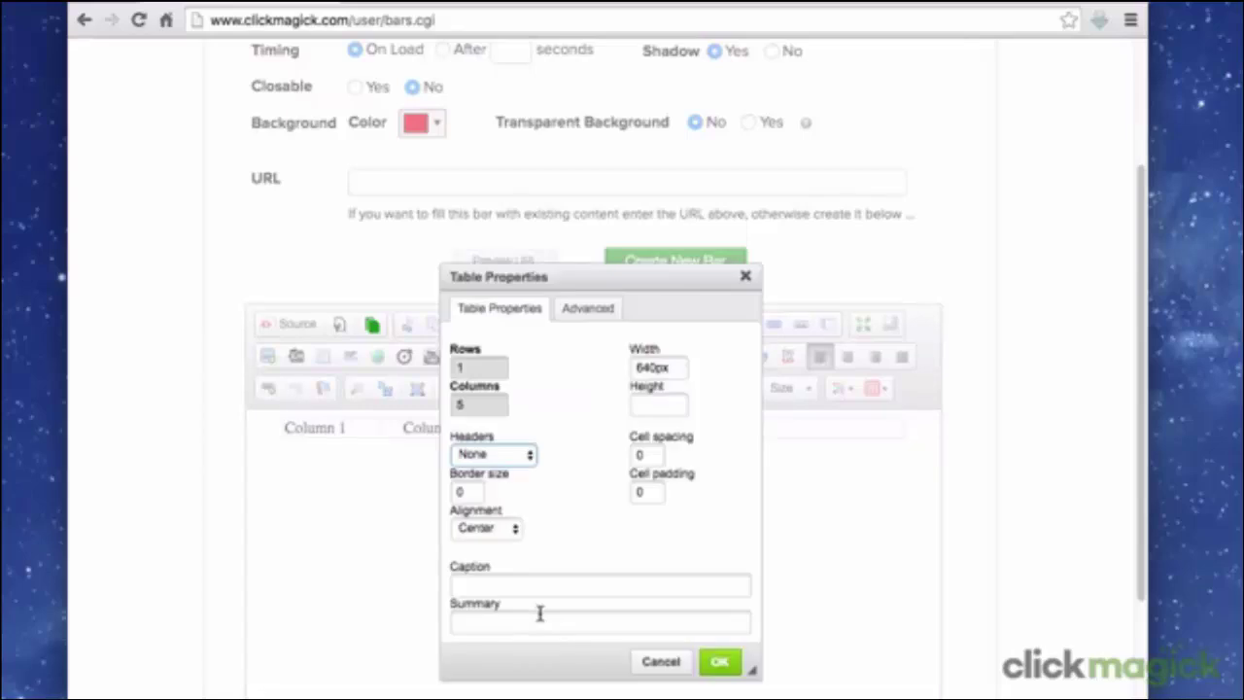
click(645, 367)
drag(653, 367, 634, 367)
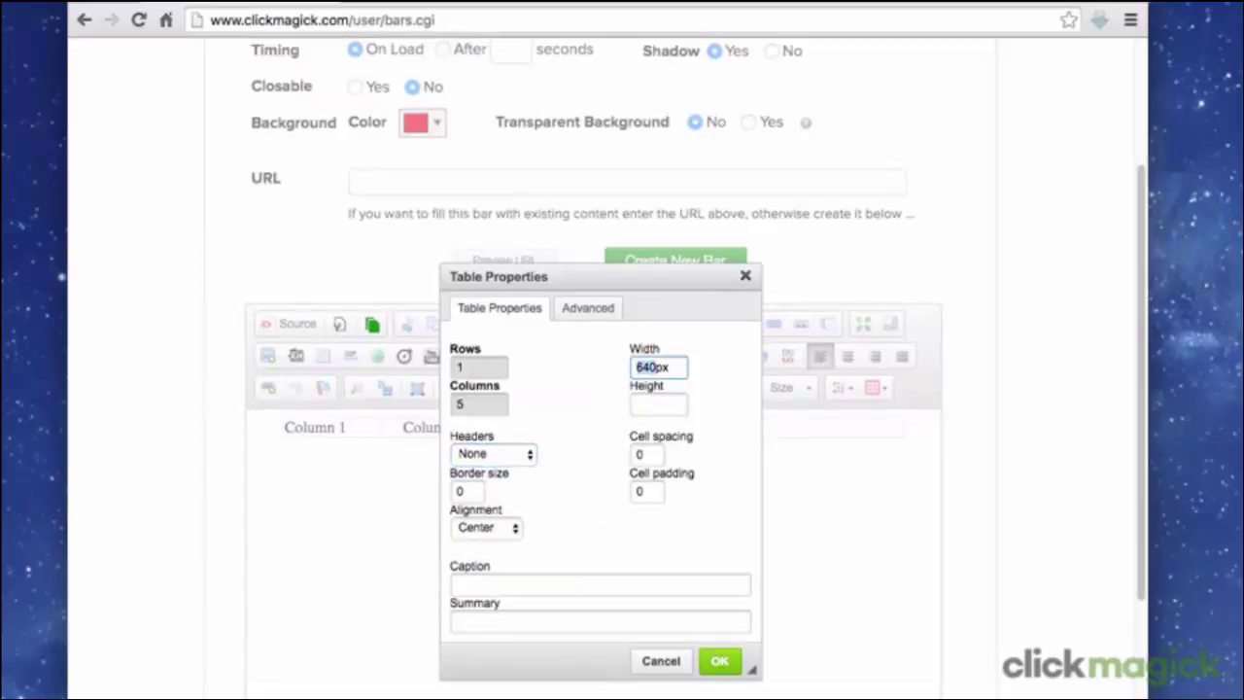
text(800)
click(719, 661)
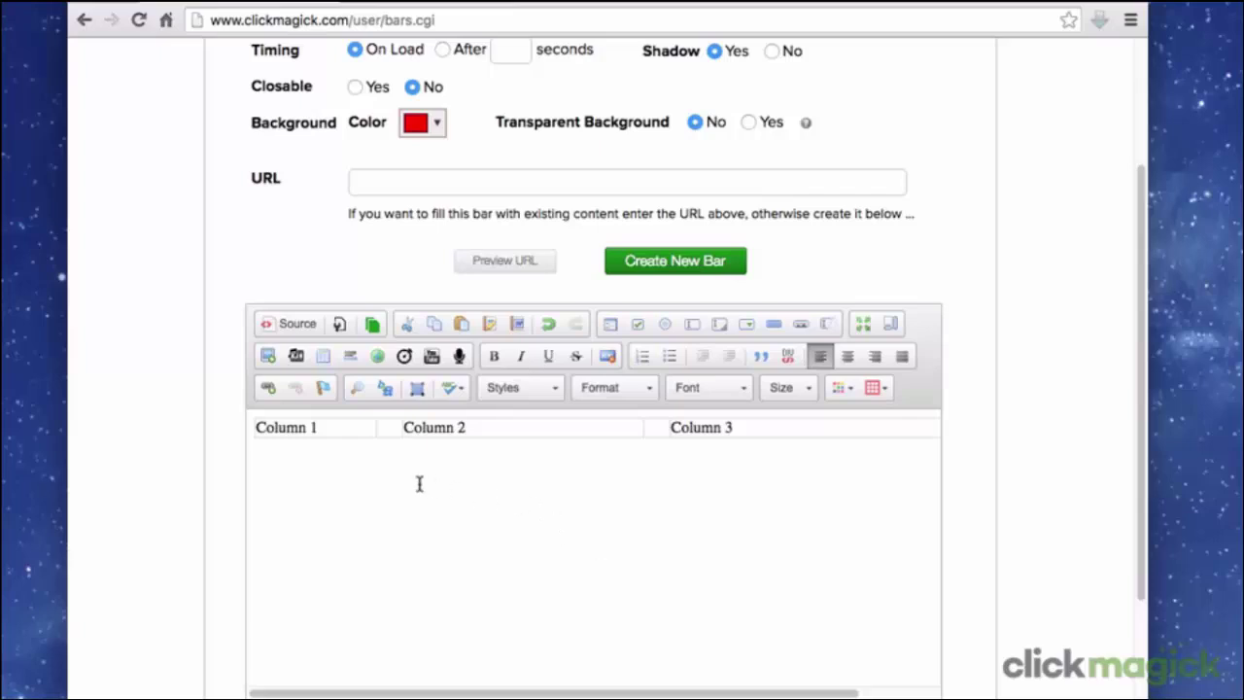
Replace the "Column 1" text with the image Maria.png, uploaded from the Desktop to the server's Images folder.
drag(327, 428, 259, 428)
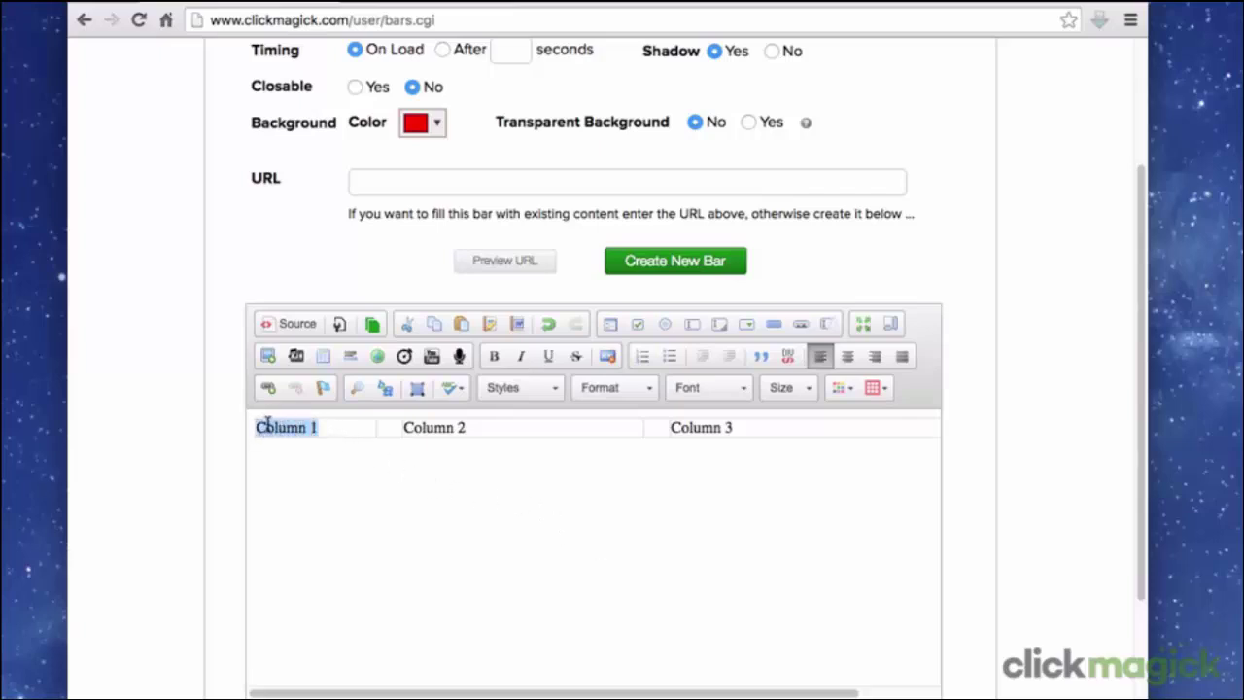
key(BackSpace)
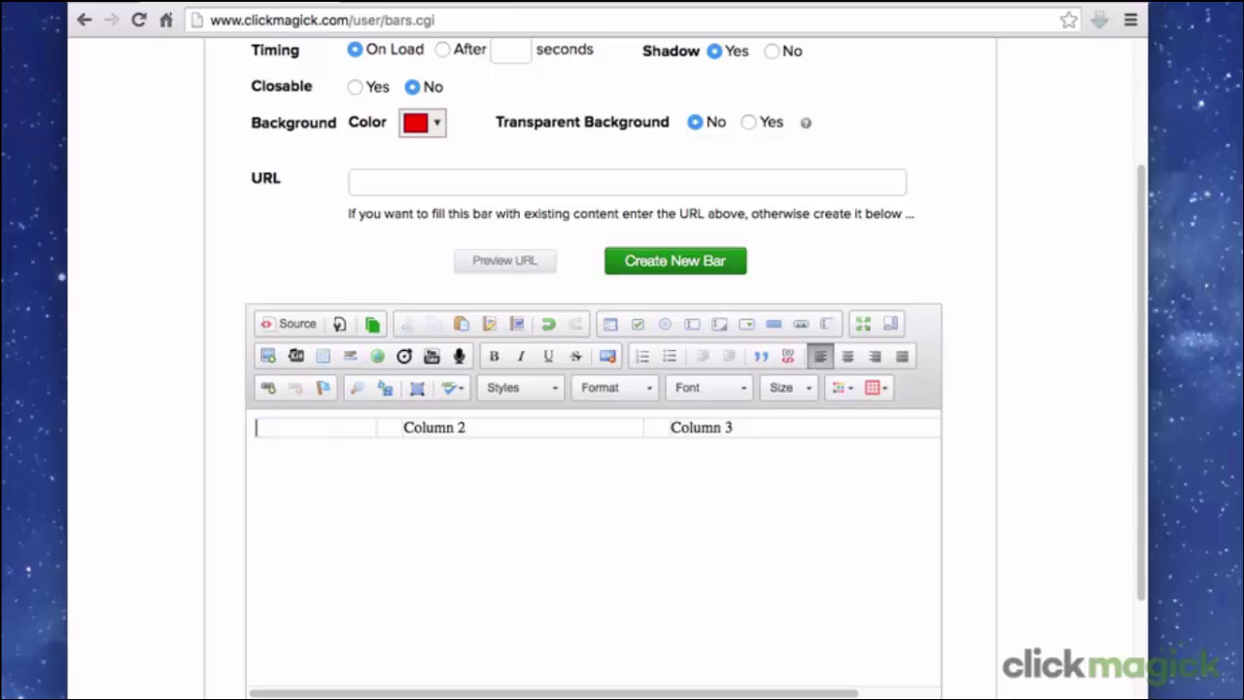
click(268, 358)
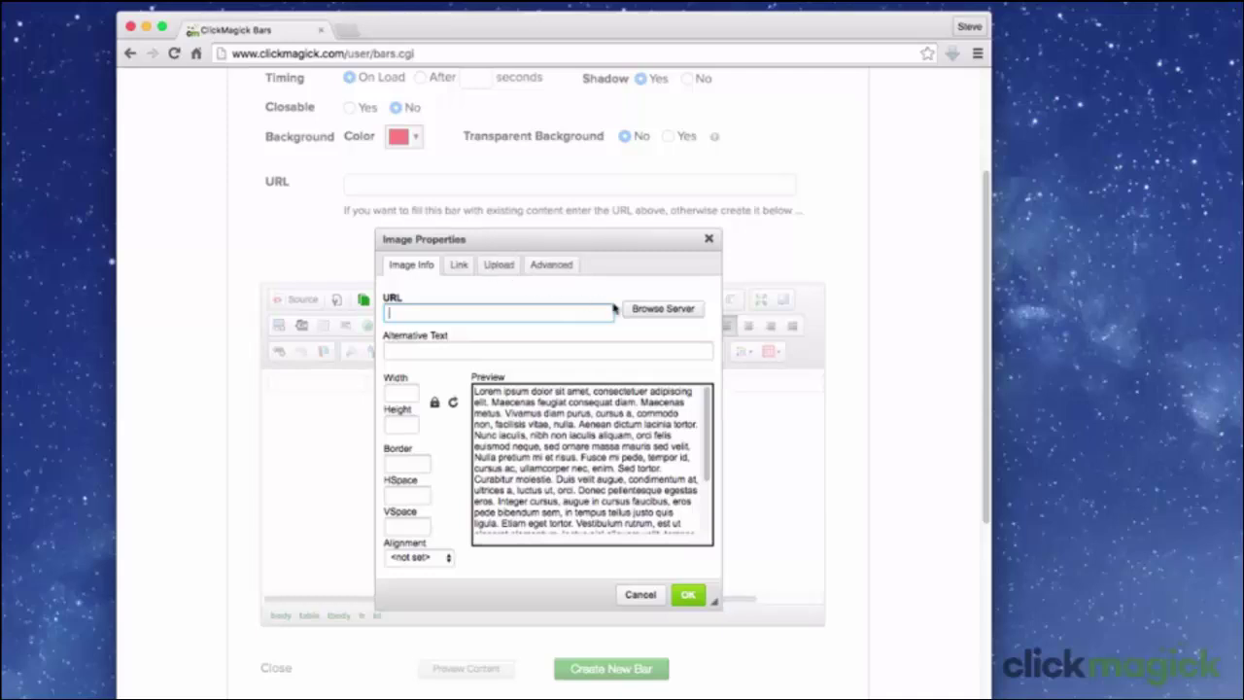
click(641, 311)
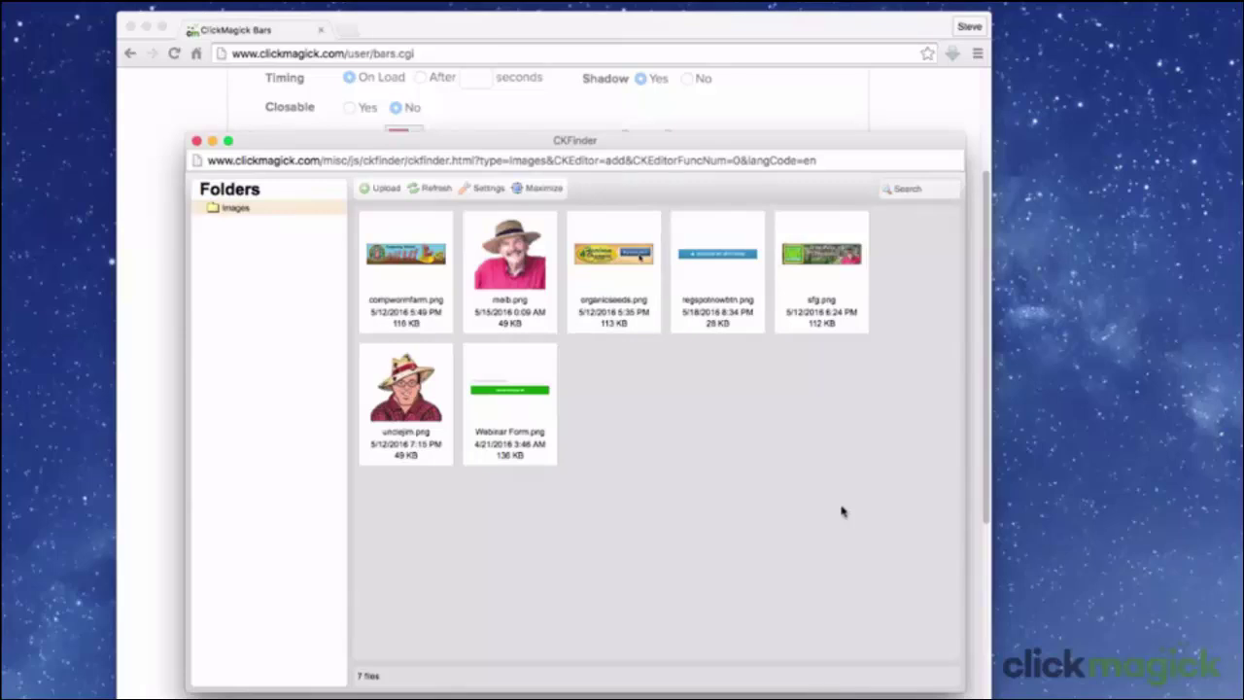
click(386, 188)
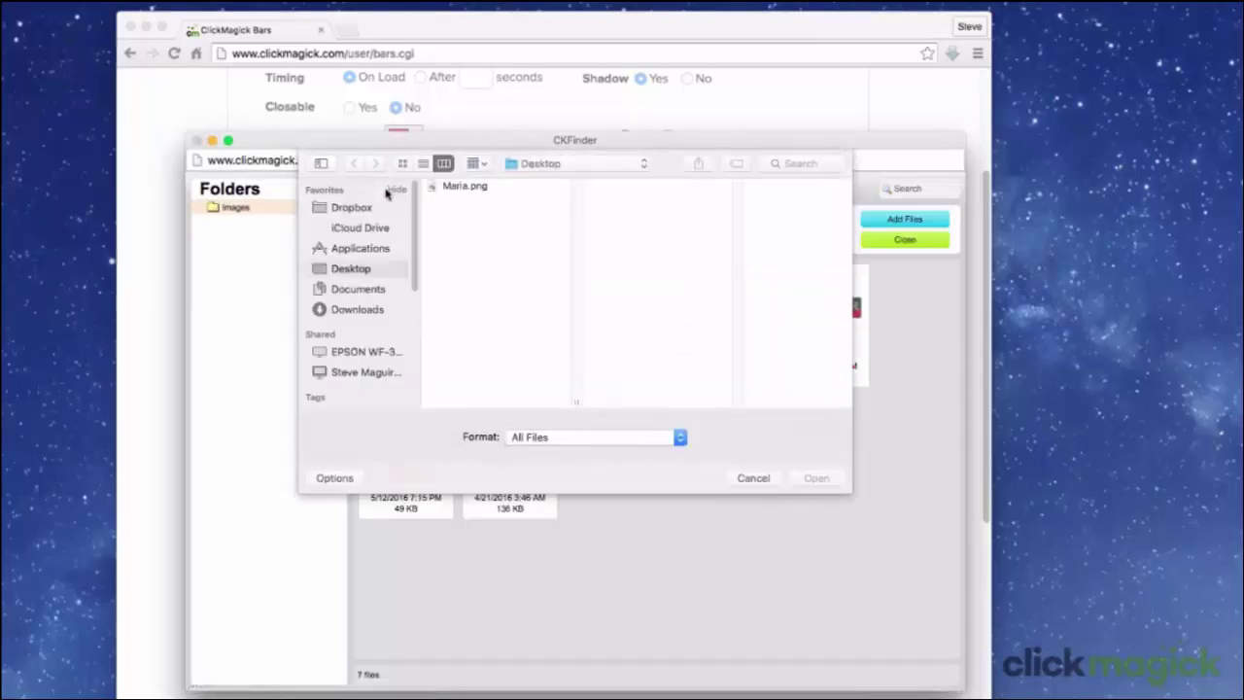
click(455, 187)
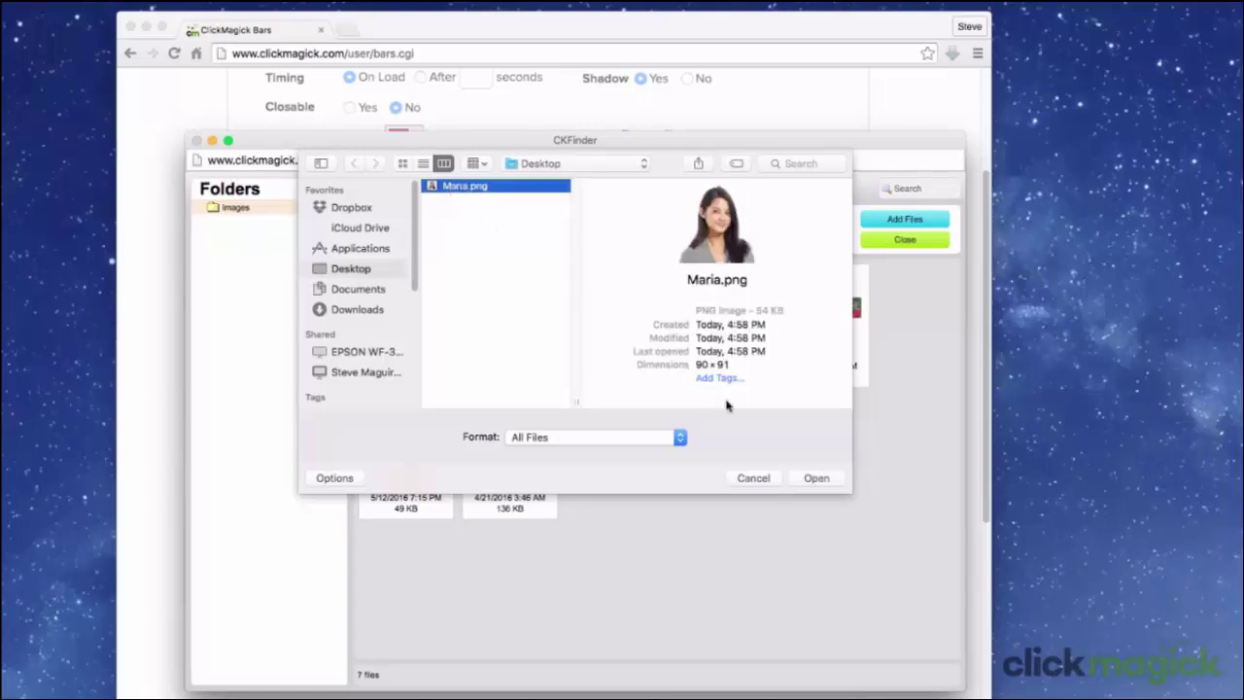
click(816, 480)
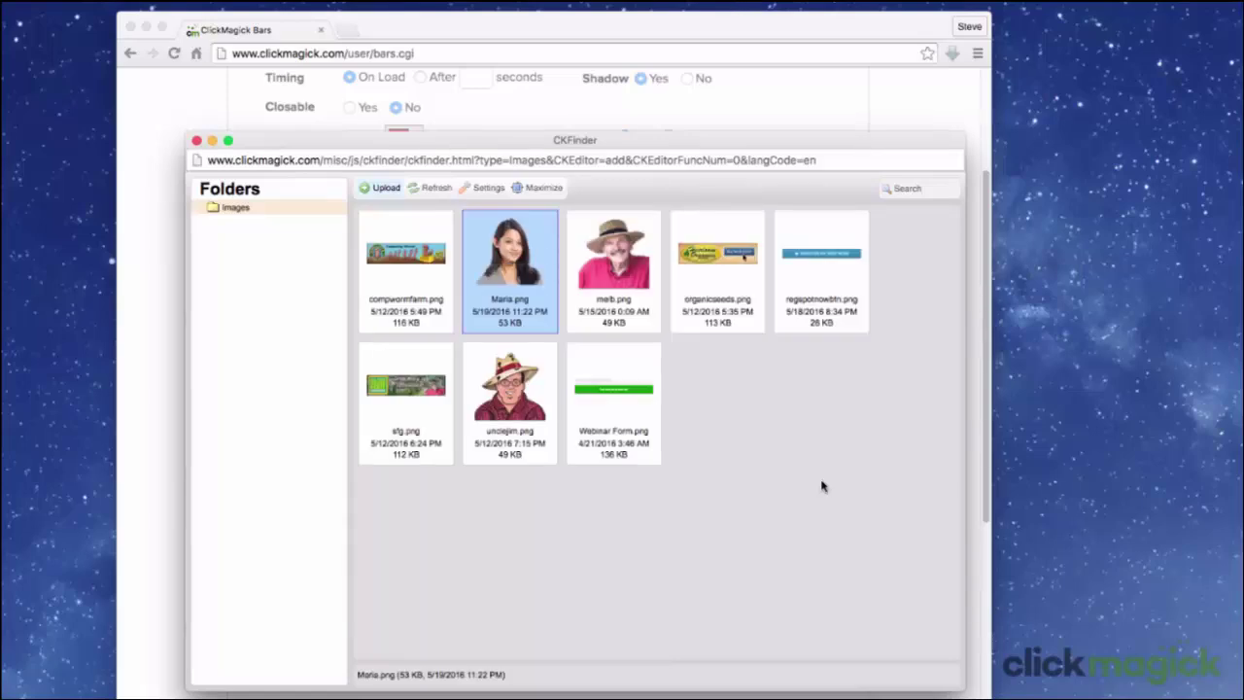
double_click(523, 256)
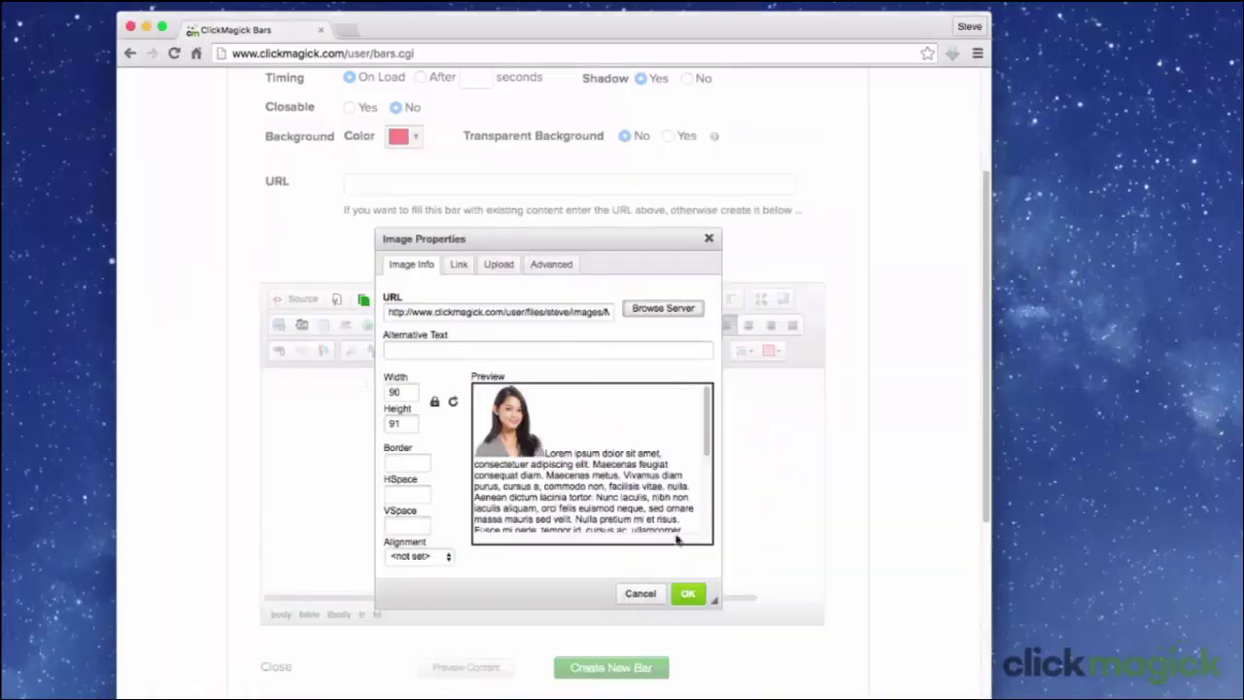
click(688, 594)
Narrow the table's first column so that it fits closely around the image.
click(387, 419)
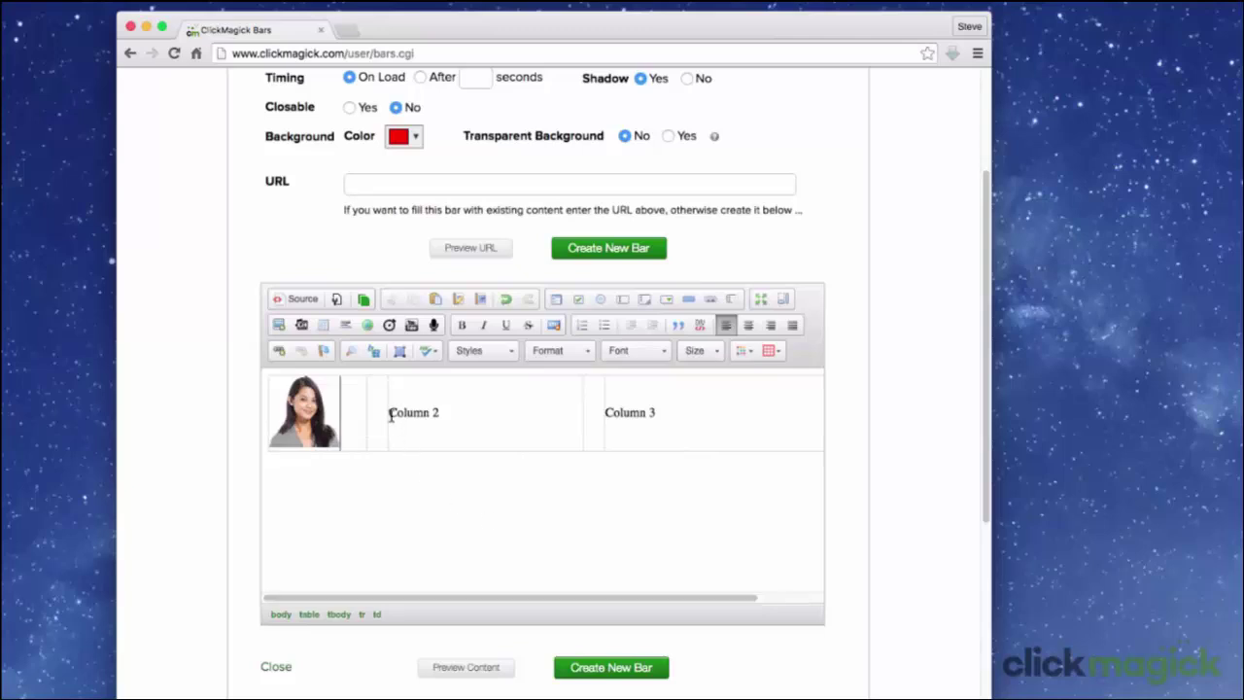
mouse_move(365, 395)
mouse_down()
mouse_move(342, 396)
mouse_move(408, 390)
mouse_move(364, 391)
mouse_up()
click(382, 480)
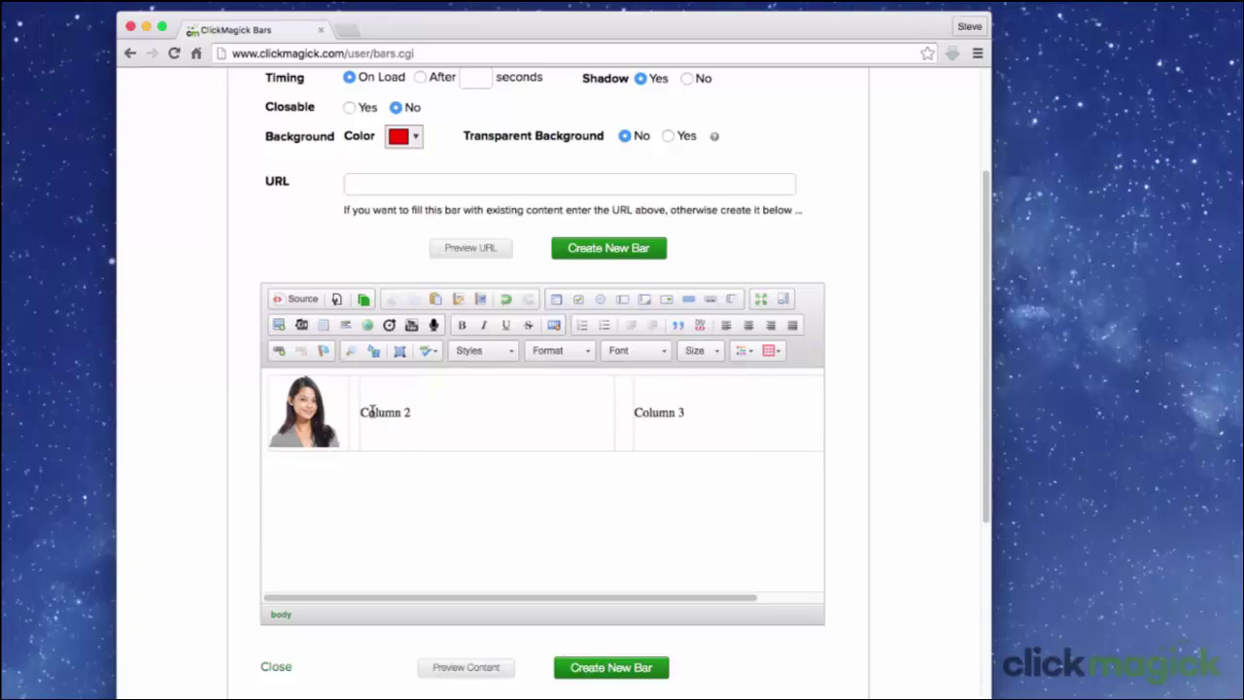
Replace the "Column 2" text with "Sign up by Midnight on May 21st to receive your Special Bonuses!".
double_click(373, 412)
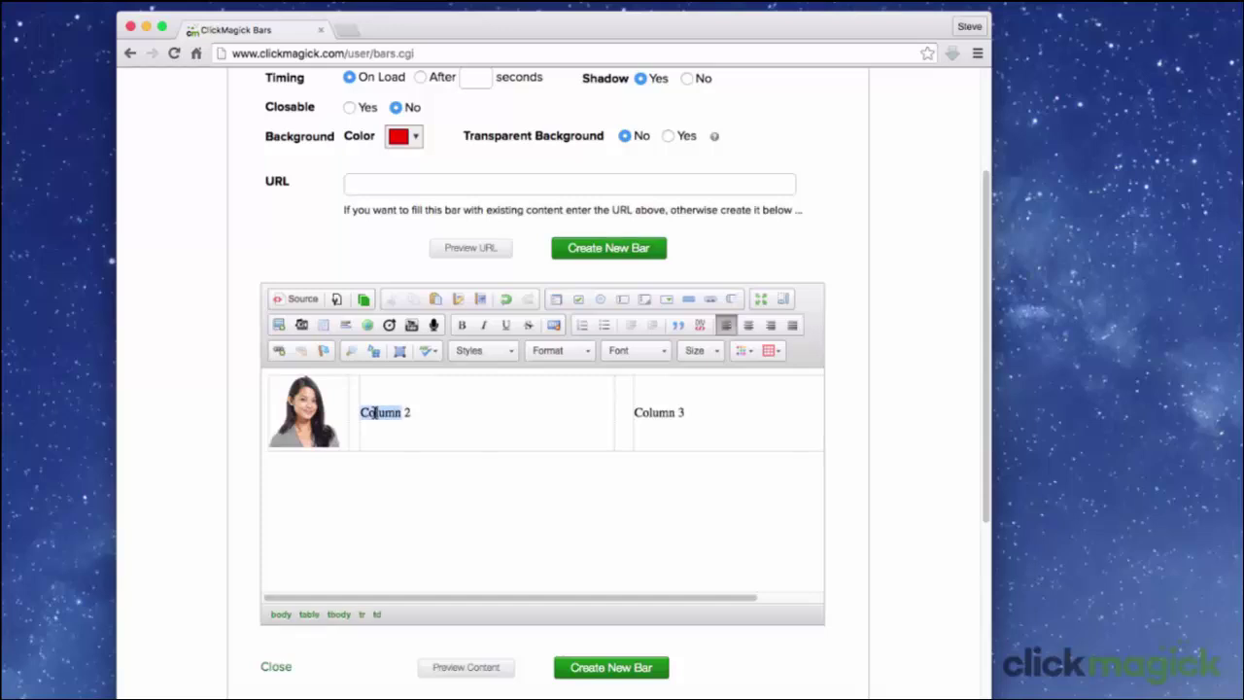
drag(399, 414, 406, 414)
key(BackSpace)
text(Sign up by Midn)
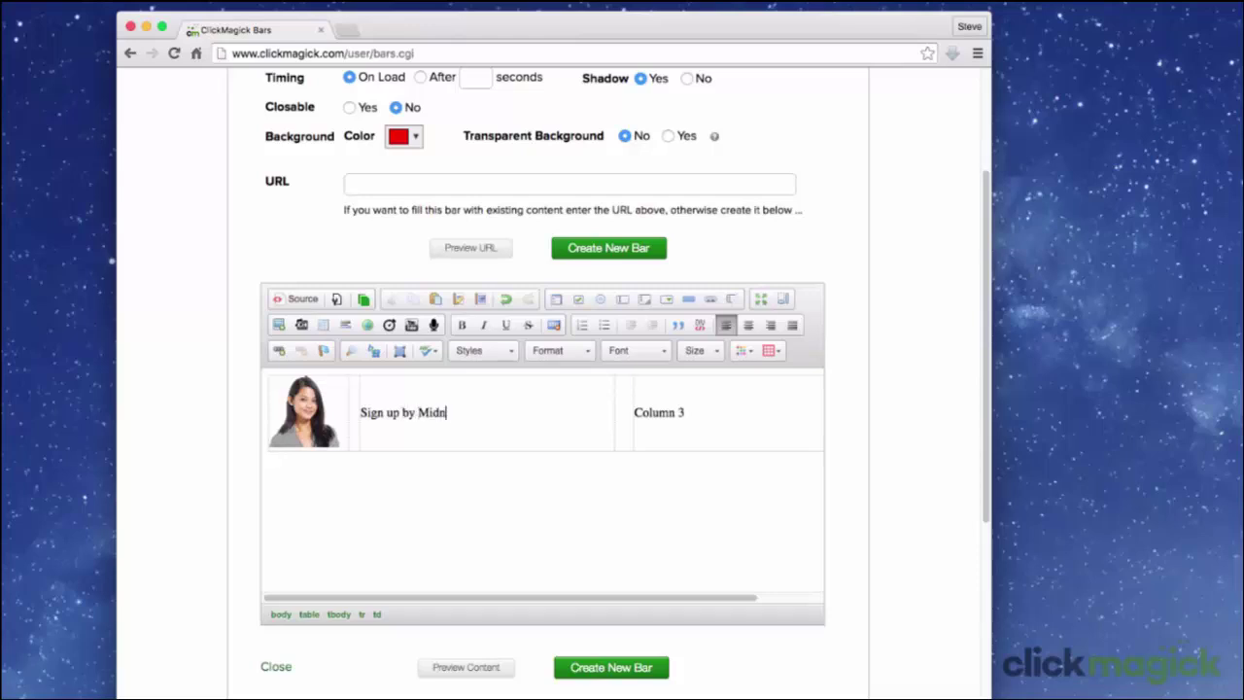
text(ight on May 21st to receive y)
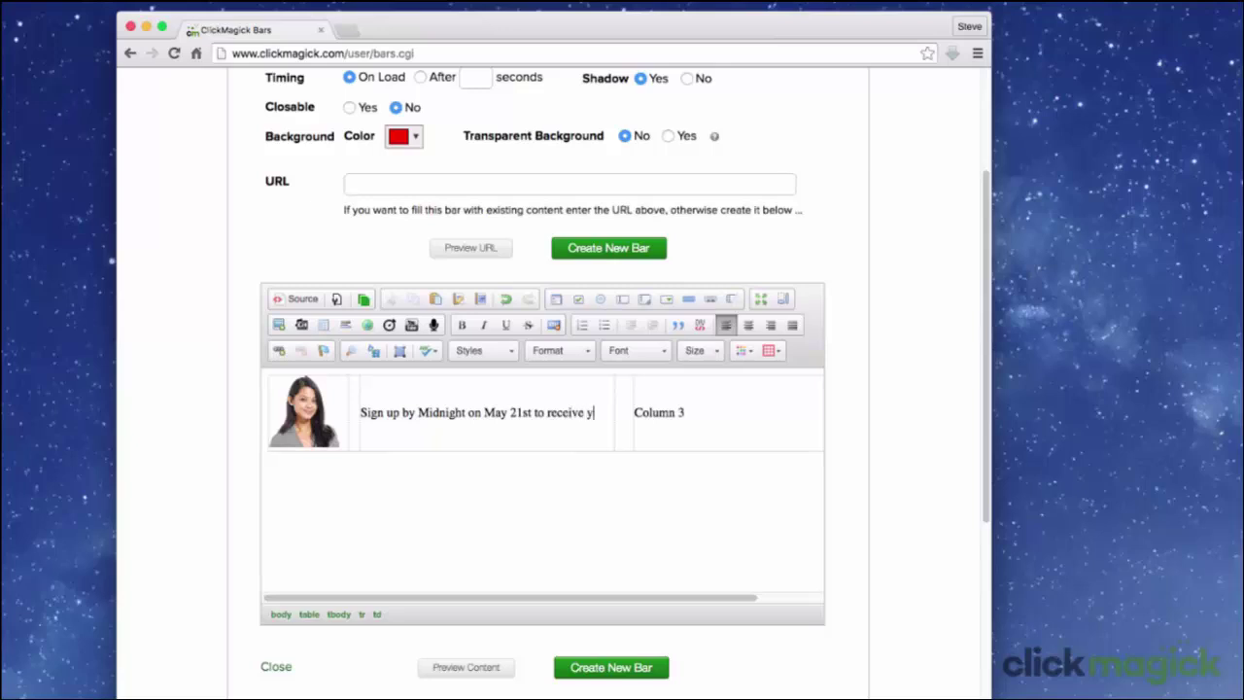
text(our Special Bonuses!)
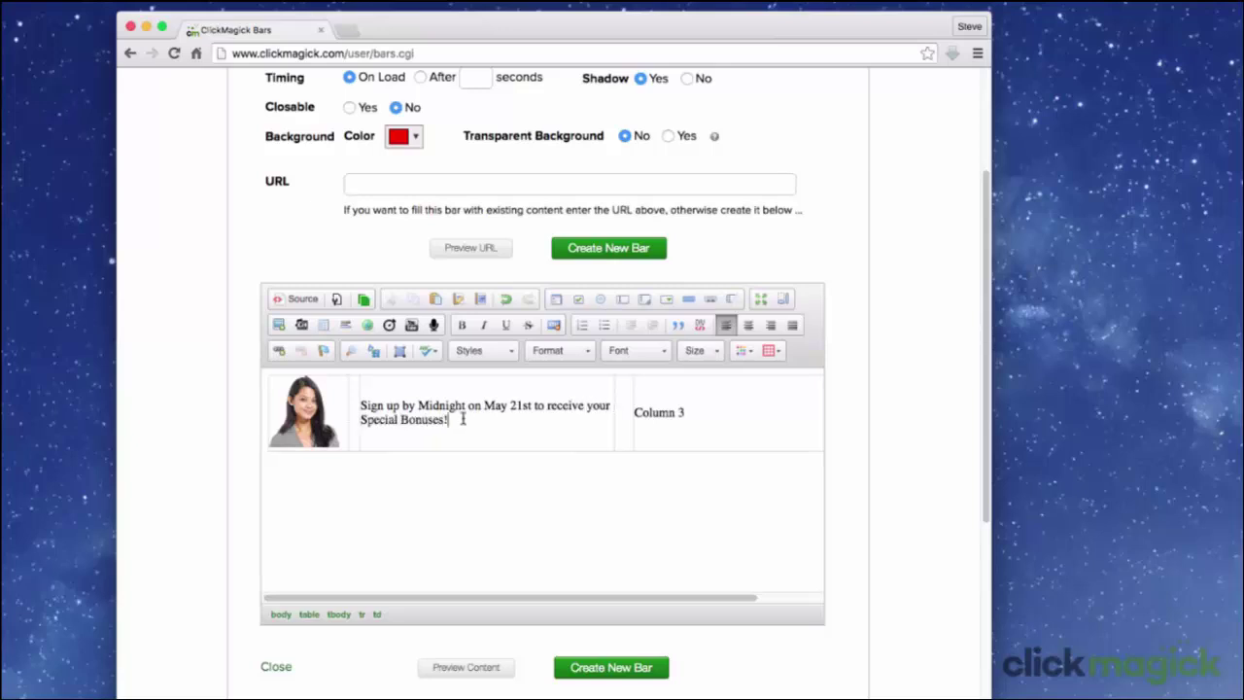
Format the sign-up message in Arial at size 24 and center it in its column.
drag(463, 419, 368, 406)
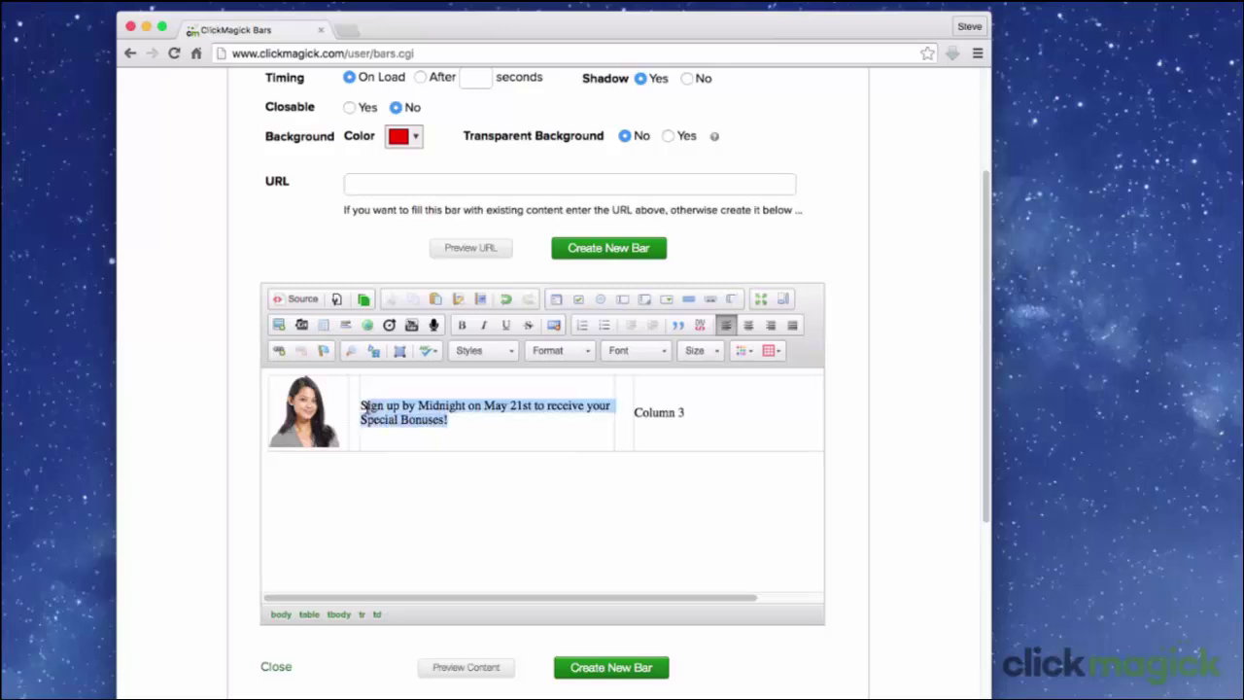
click(629, 350)
click(619, 389)
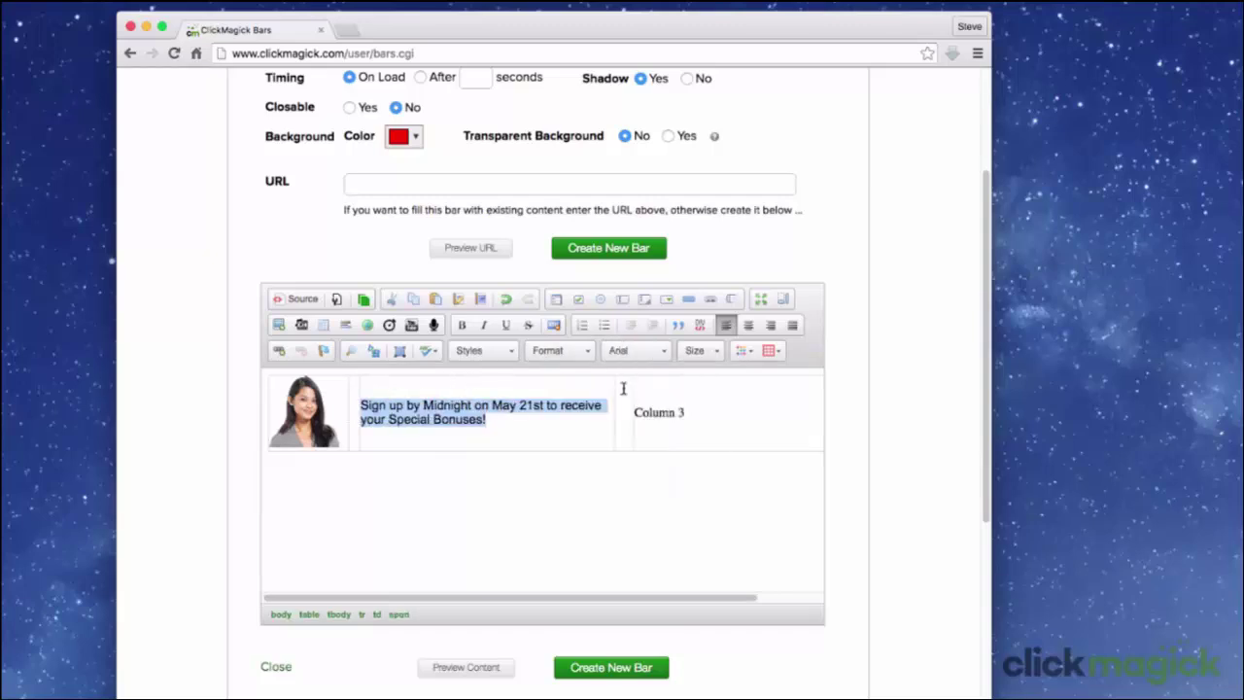
click(708, 352)
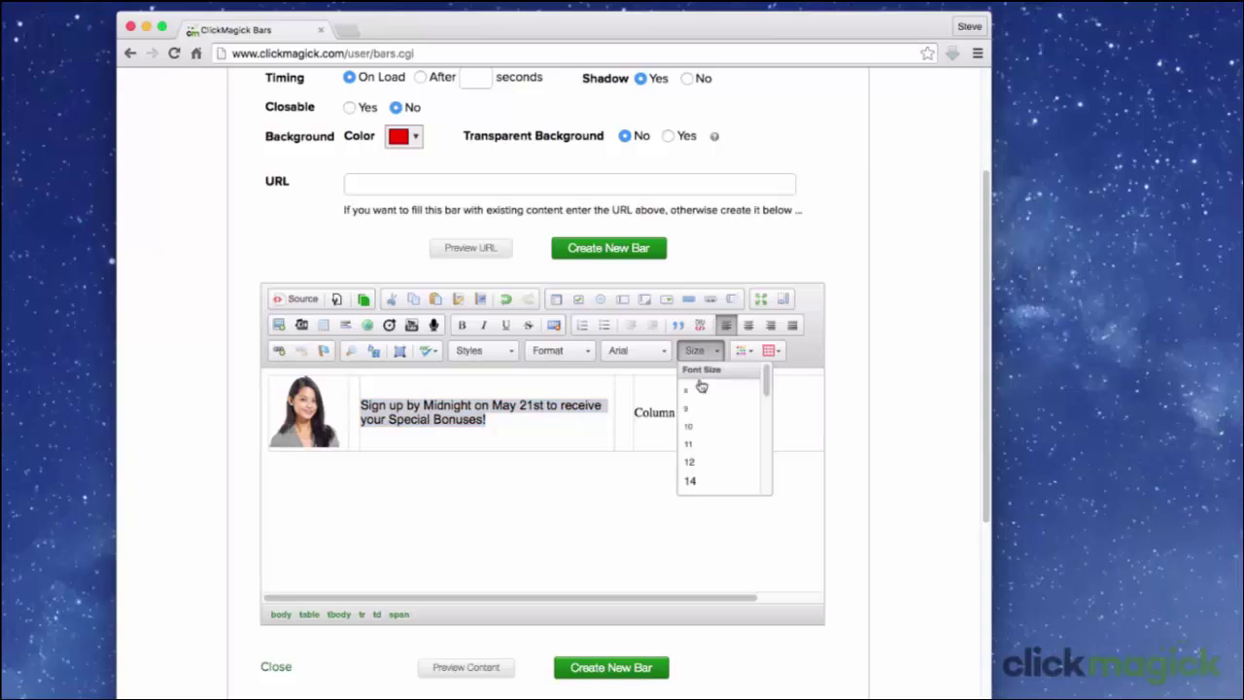
scroll(695, 428, down, 3)
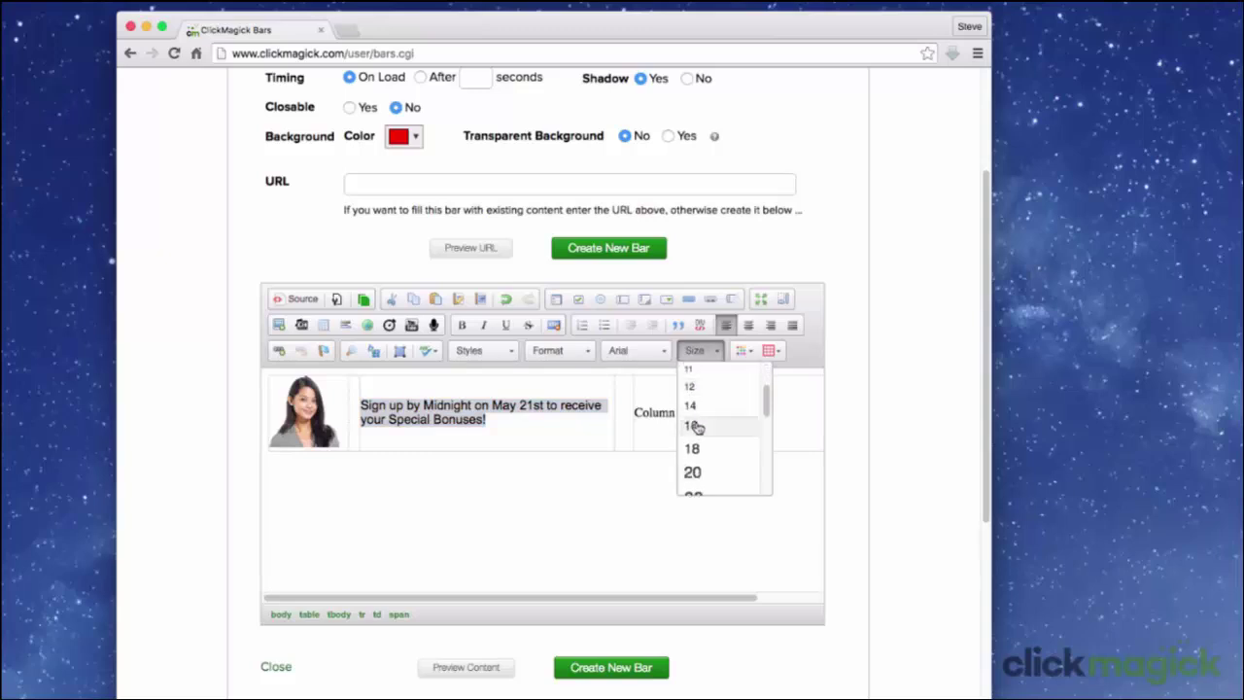
scroll(695, 427, down, 2)
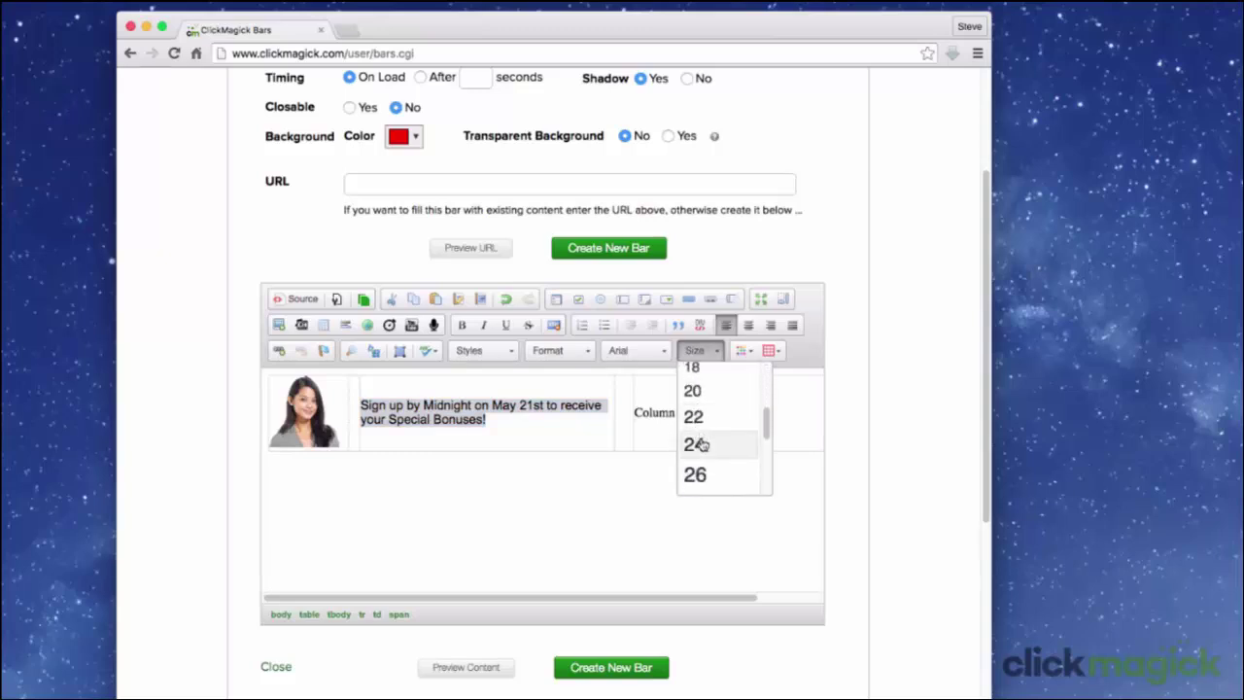
click(698, 442)
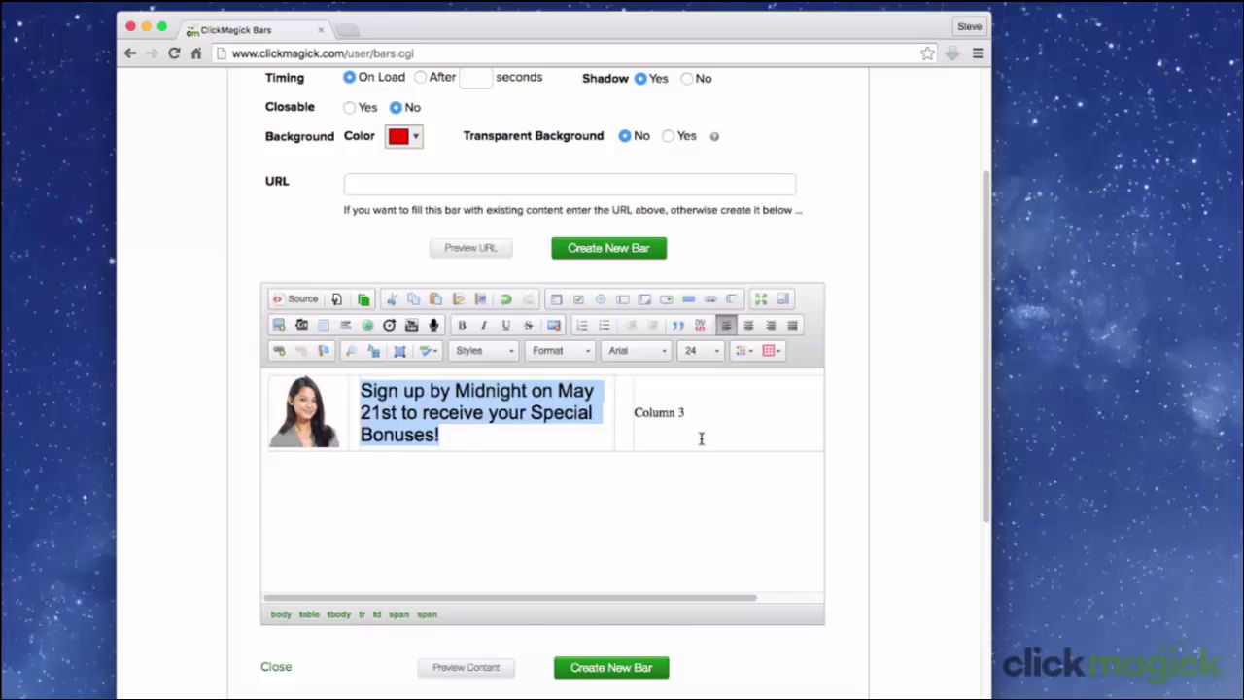
click(748, 327)
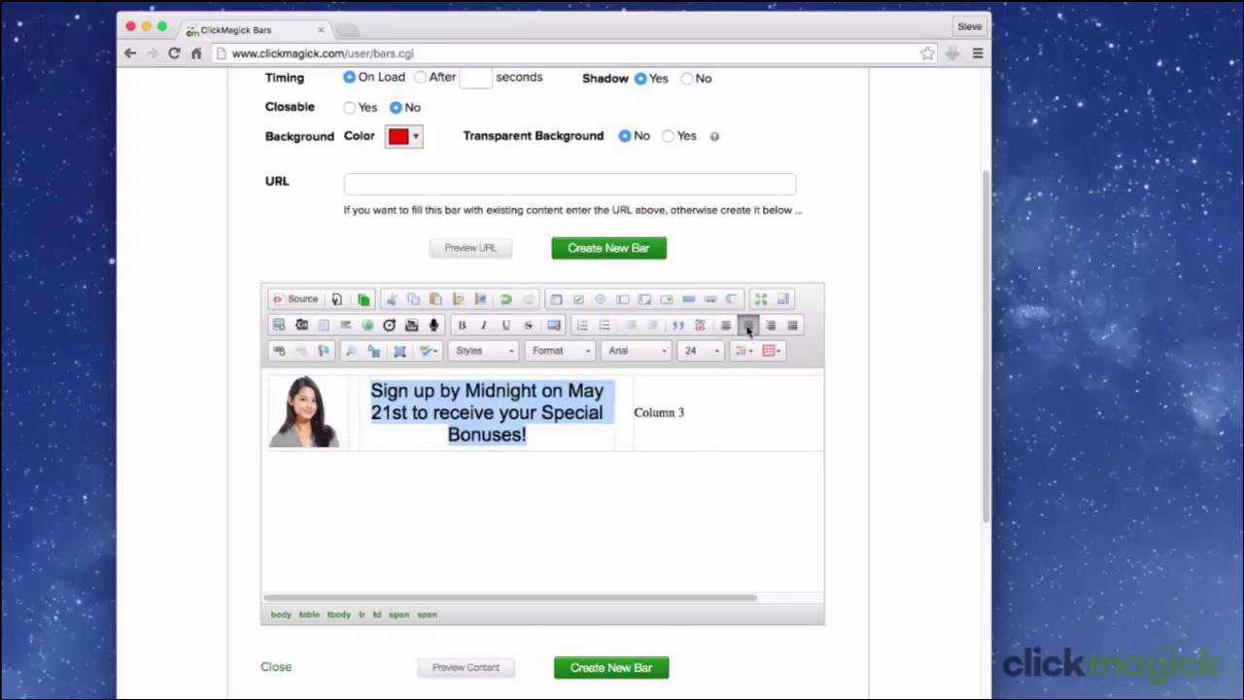
Replace the "Column 3" text with the newly created date-based countdown timer instead of the Webinar timer.
drag(685, 412, 637, 413)
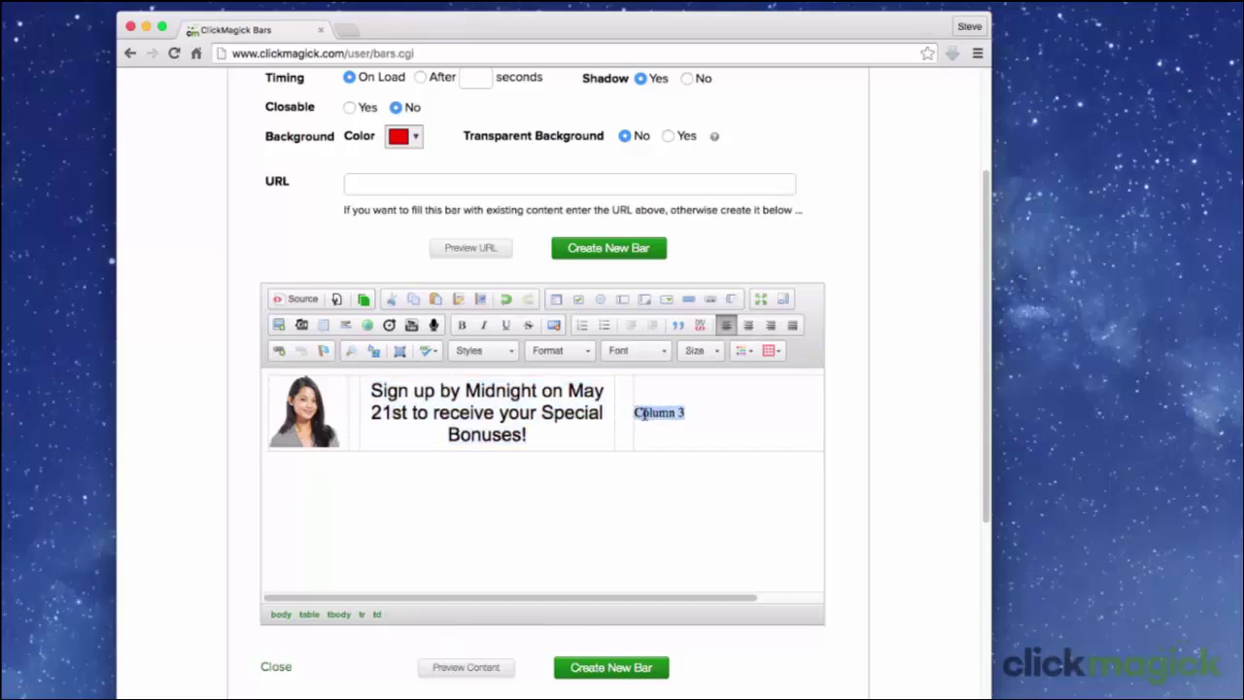
key(Delete)
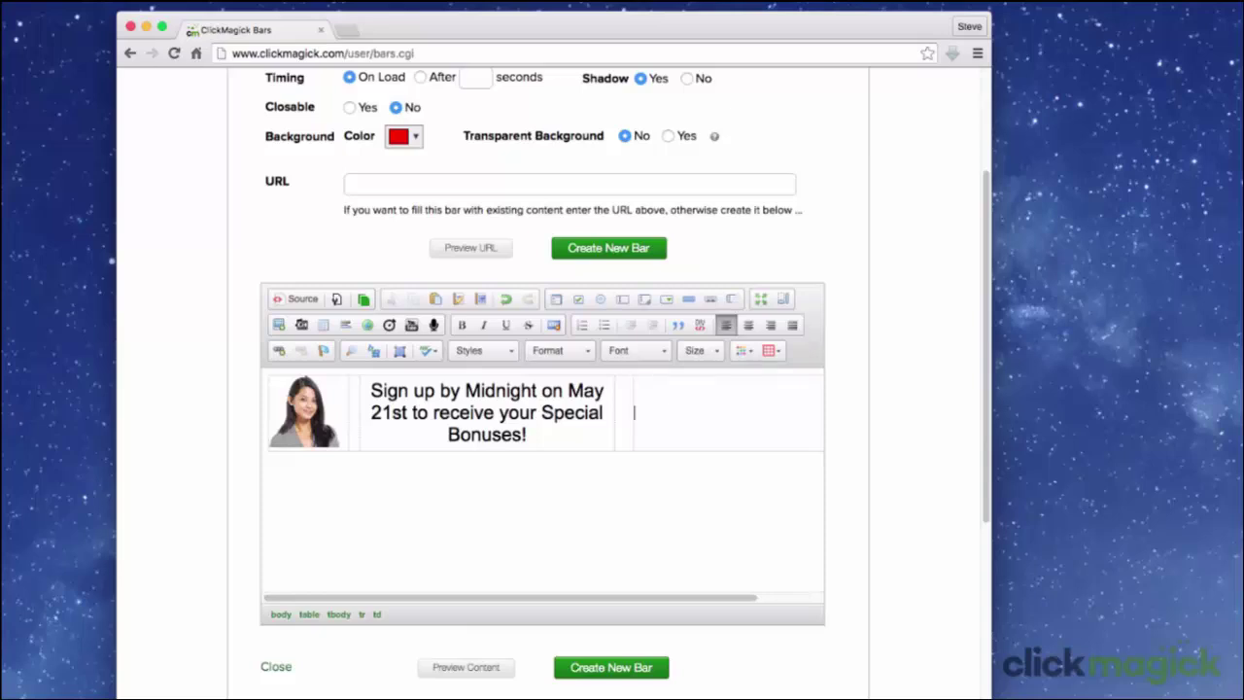
click(390, 328)
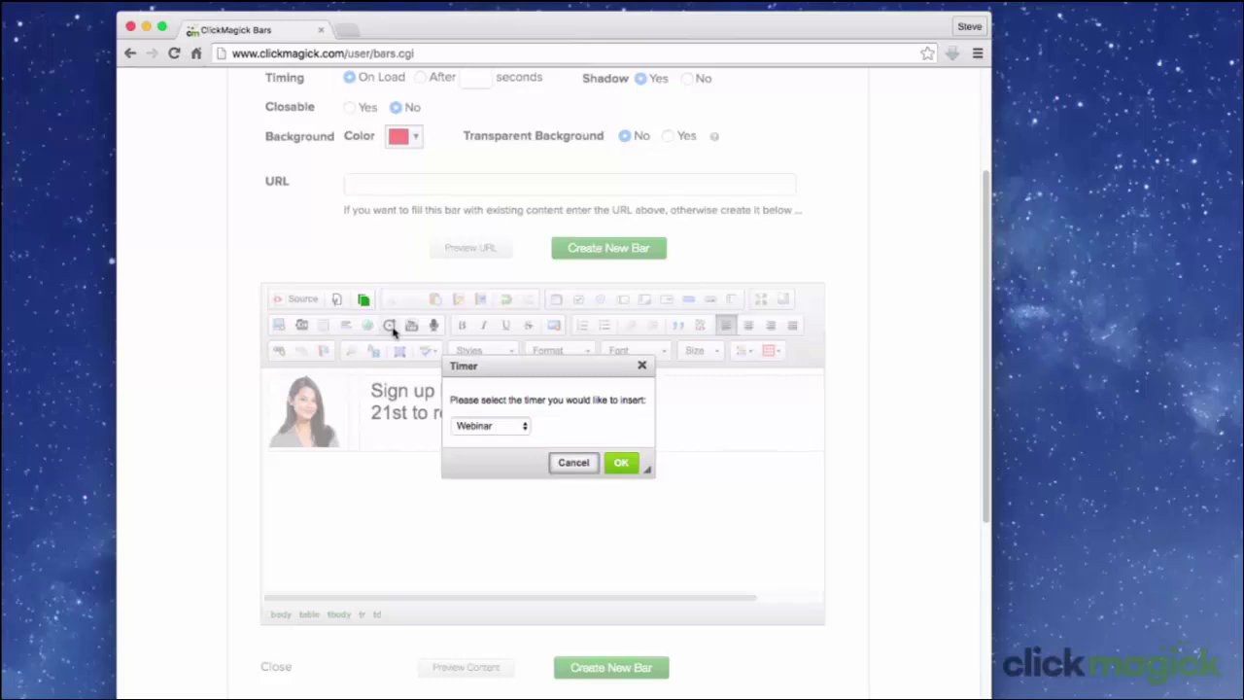
click(512, 426)
click(516, 440)
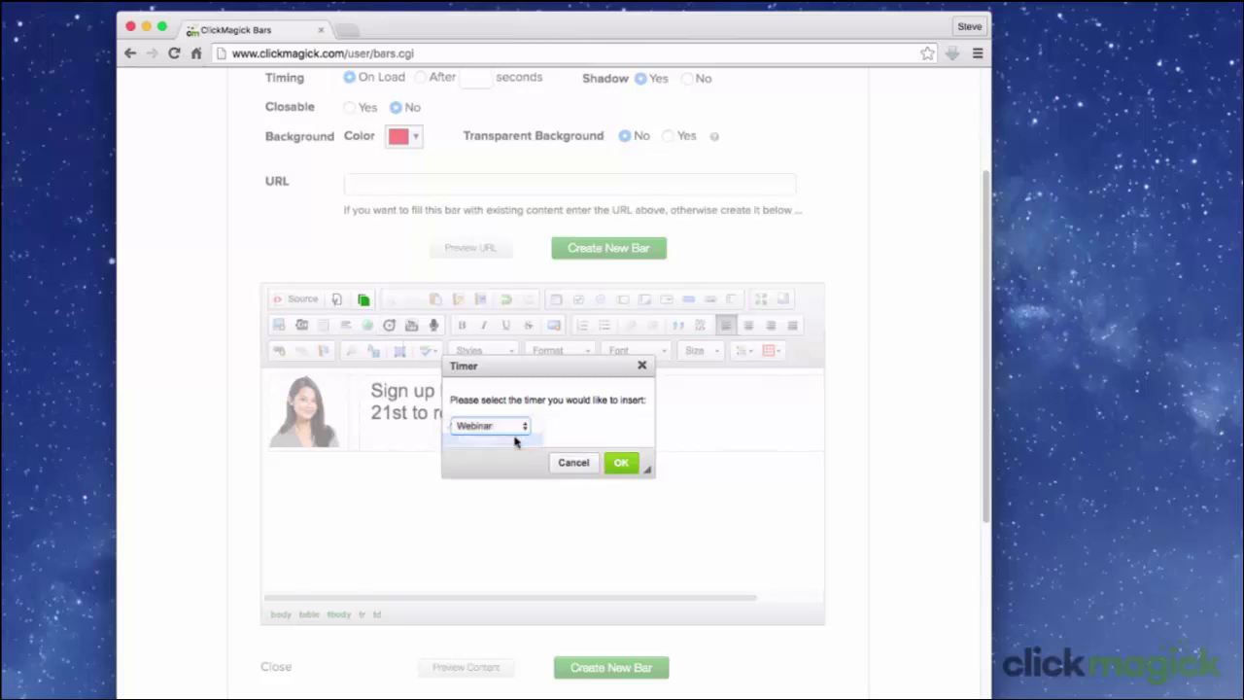
click(620, 464)
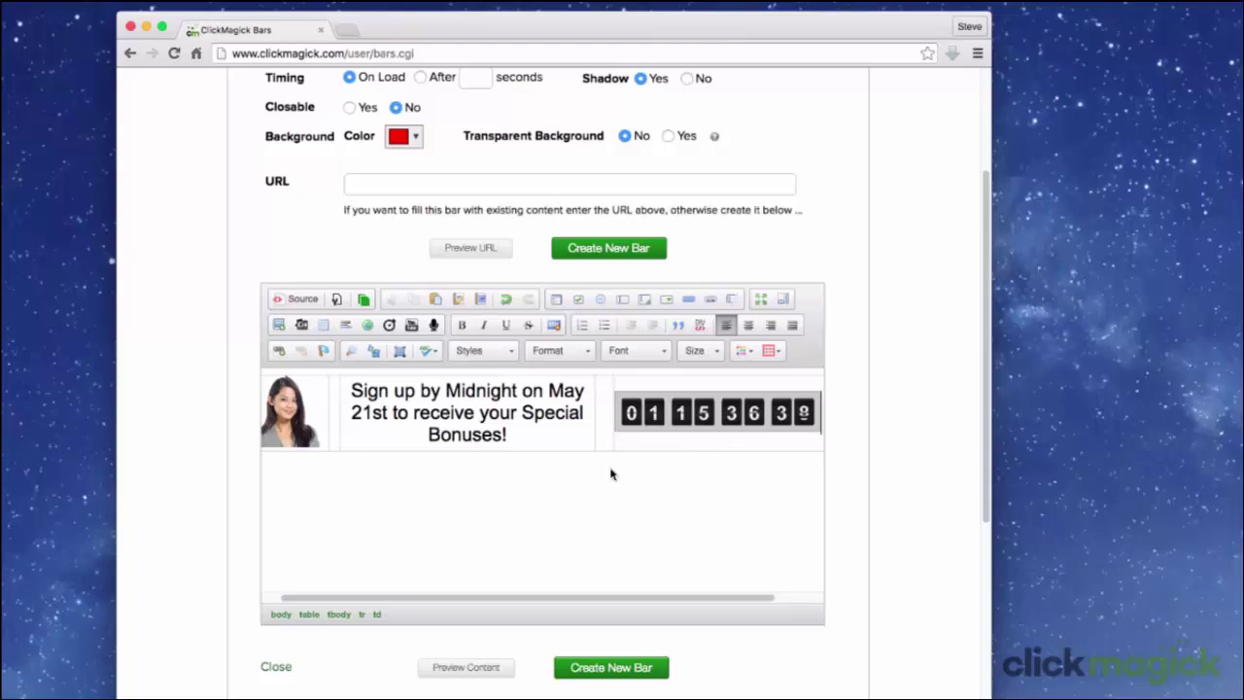
Preview the bar's content on a sample page and return to the bar editor.
click(479, 668)
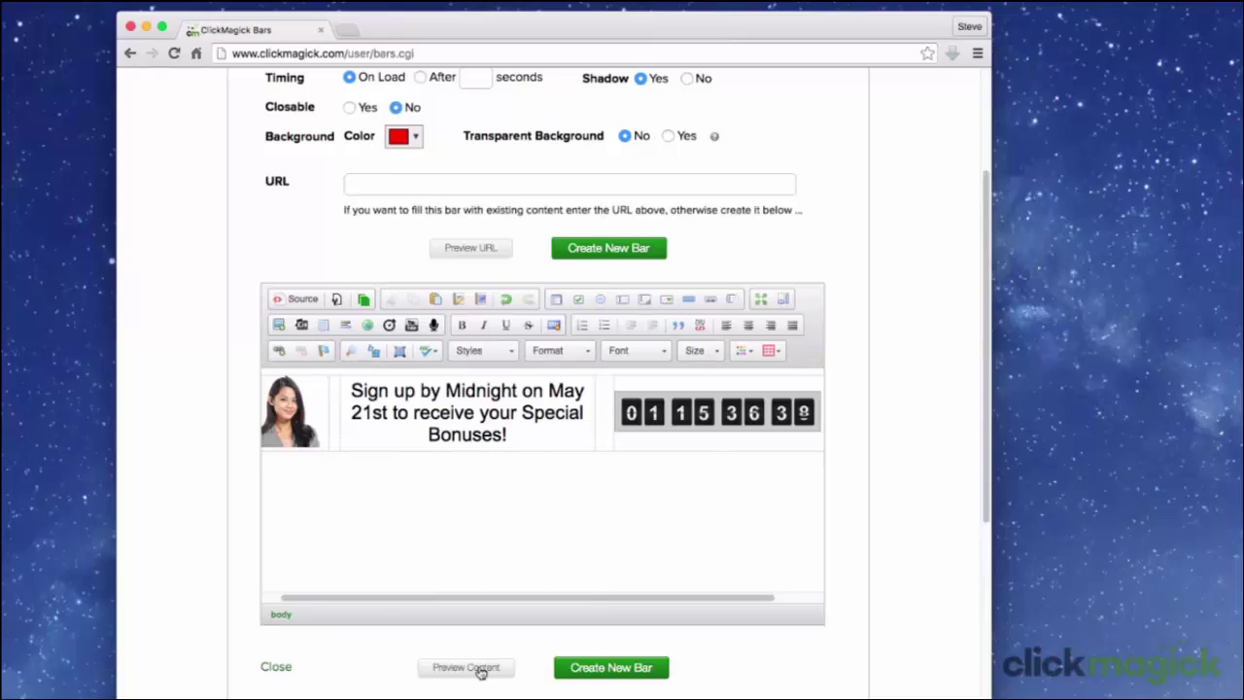
click(466, 667)
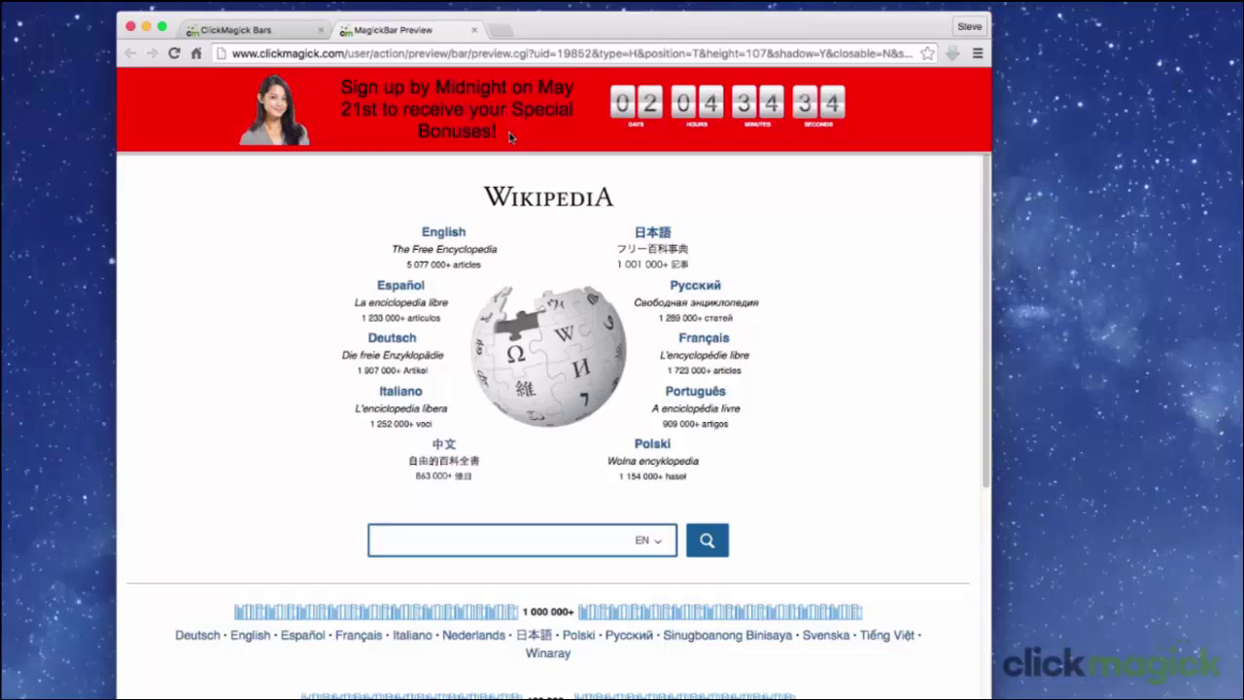
click(472, 31)
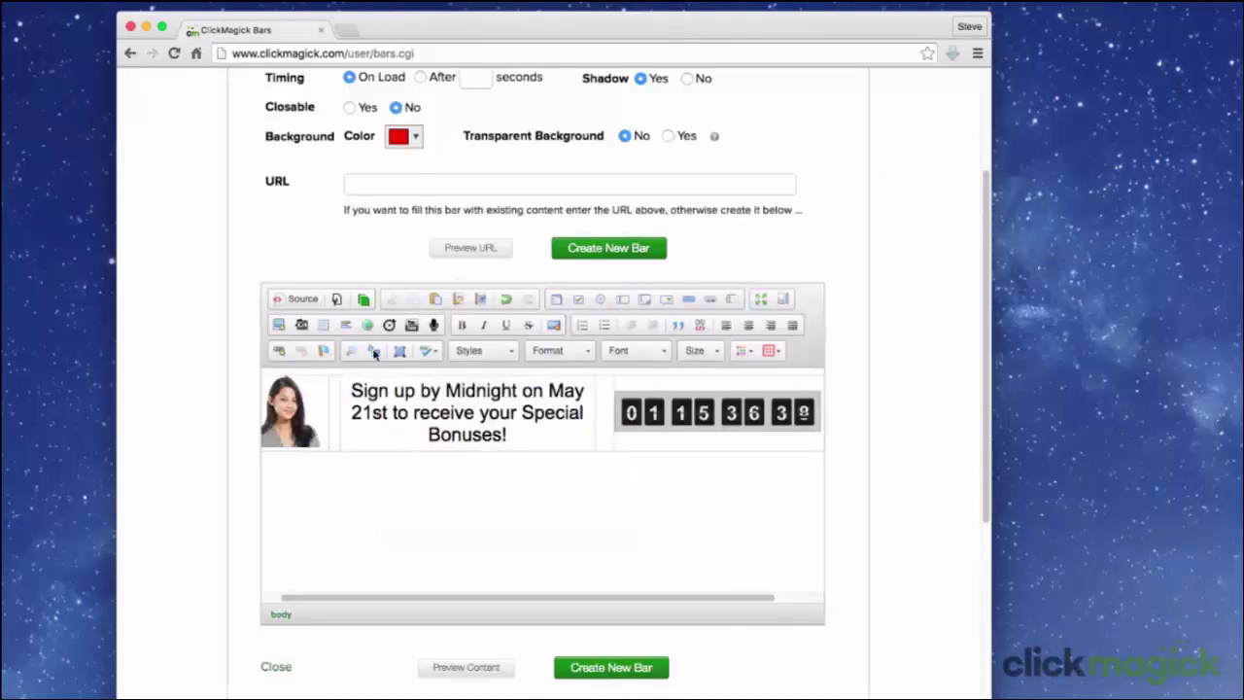
Change the text color of the whole sign-up message to yellow.
drag(351, 390, 519, 424)
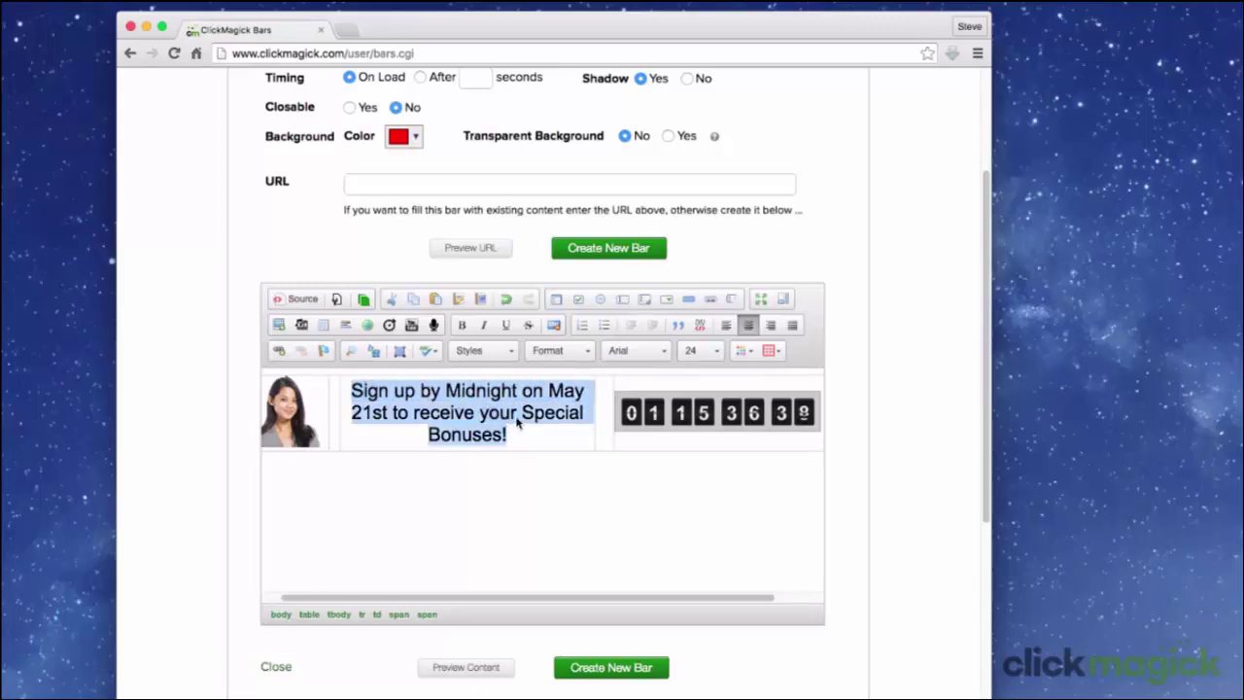
click(749, 354)
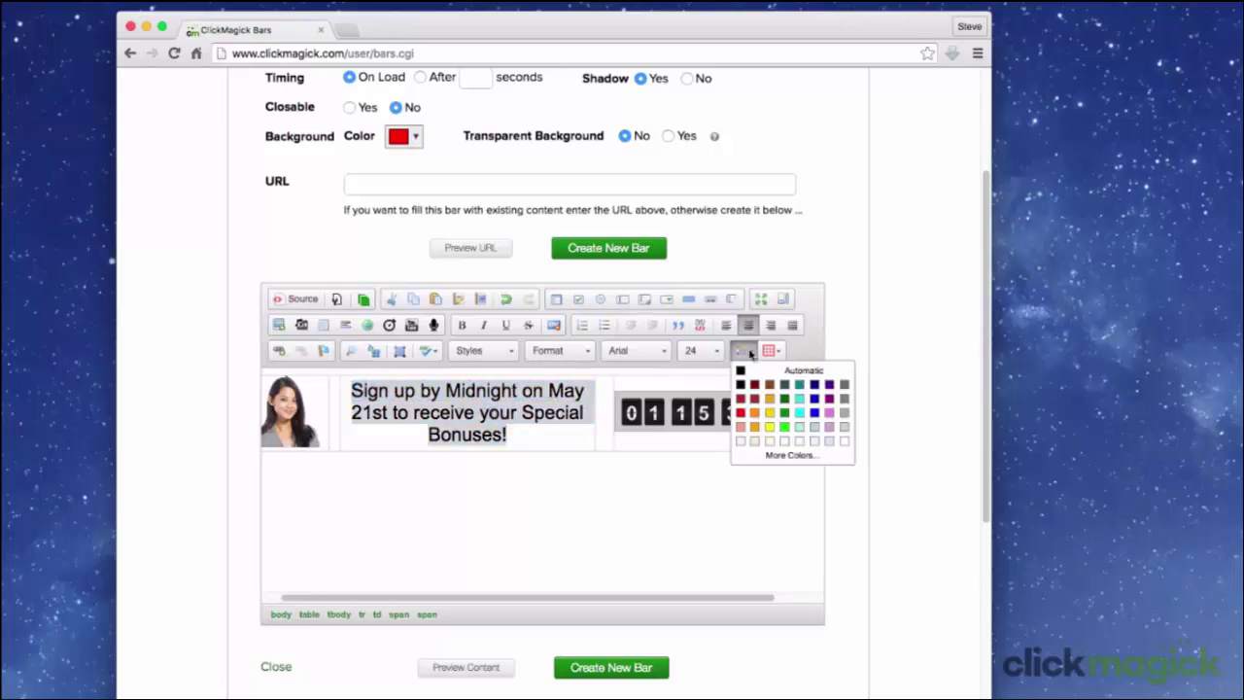
click(773, 431)
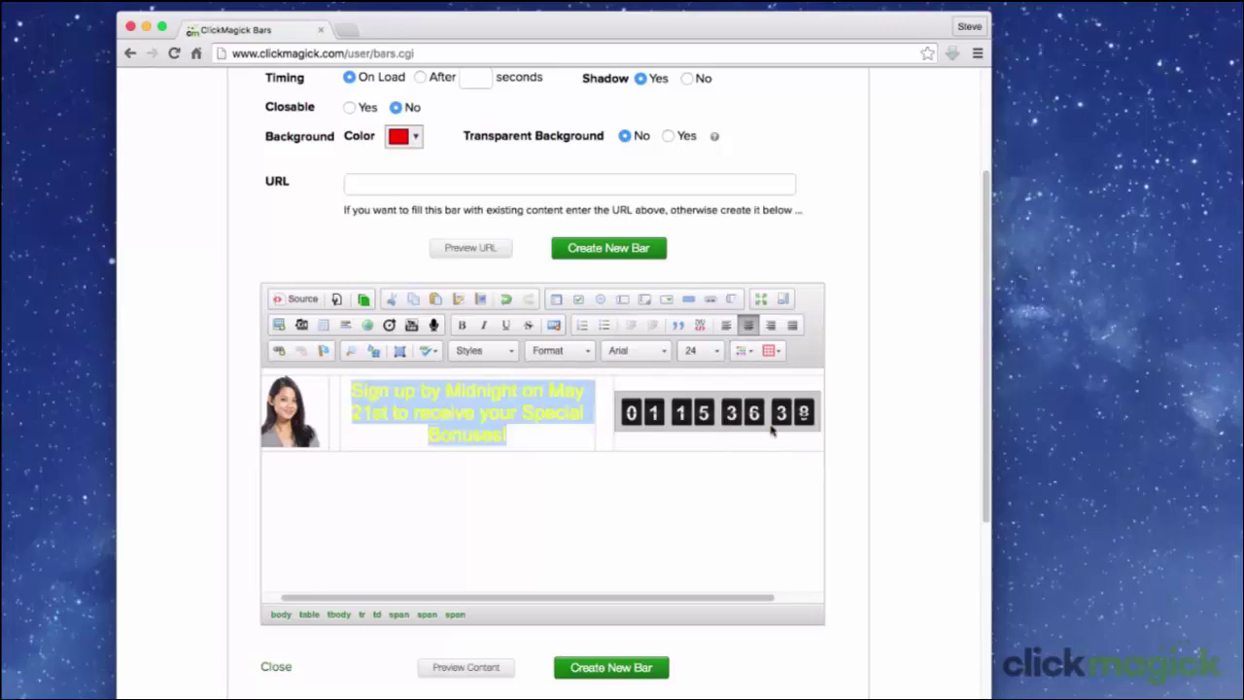
Preview the recolored bar content once more, close the preview and create the new bar.
click(474, 669)
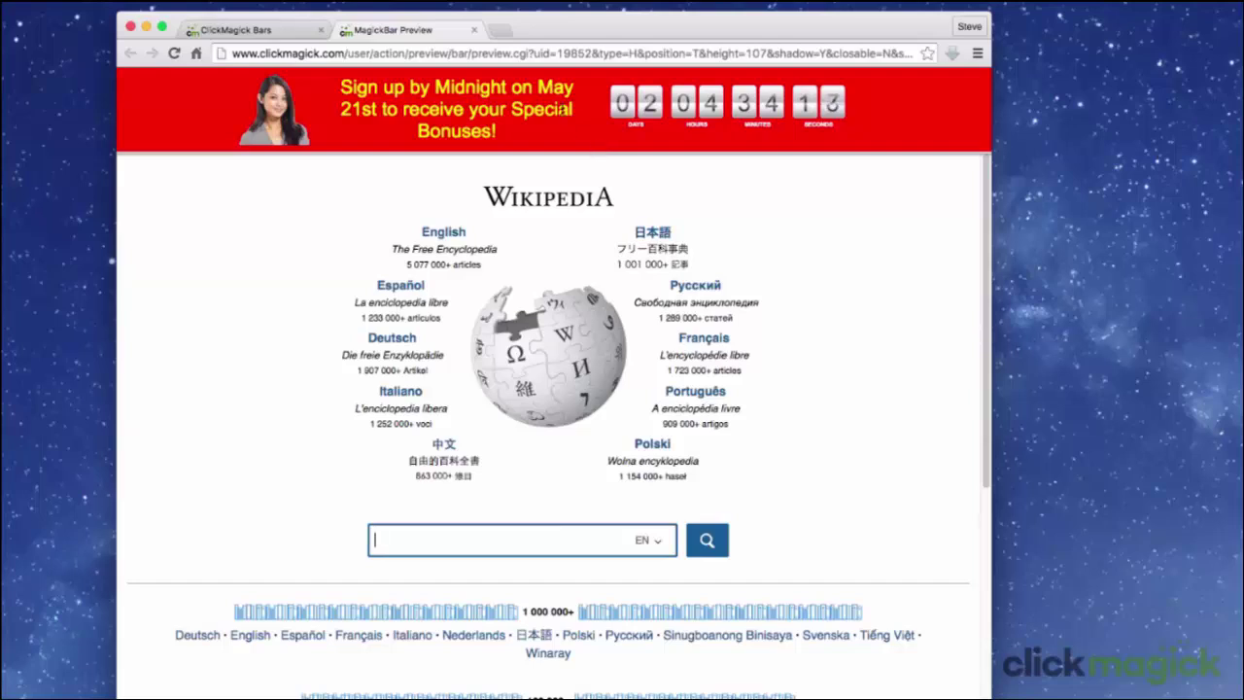
click(473, 29)
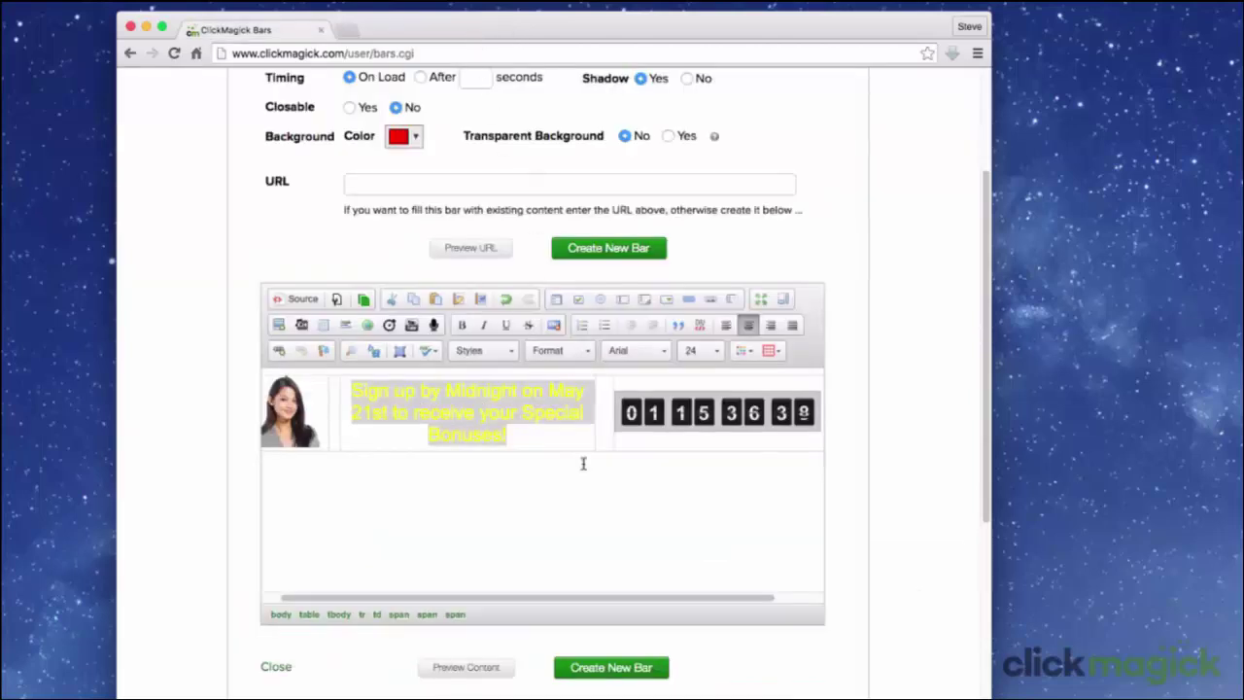
click(609, 677)
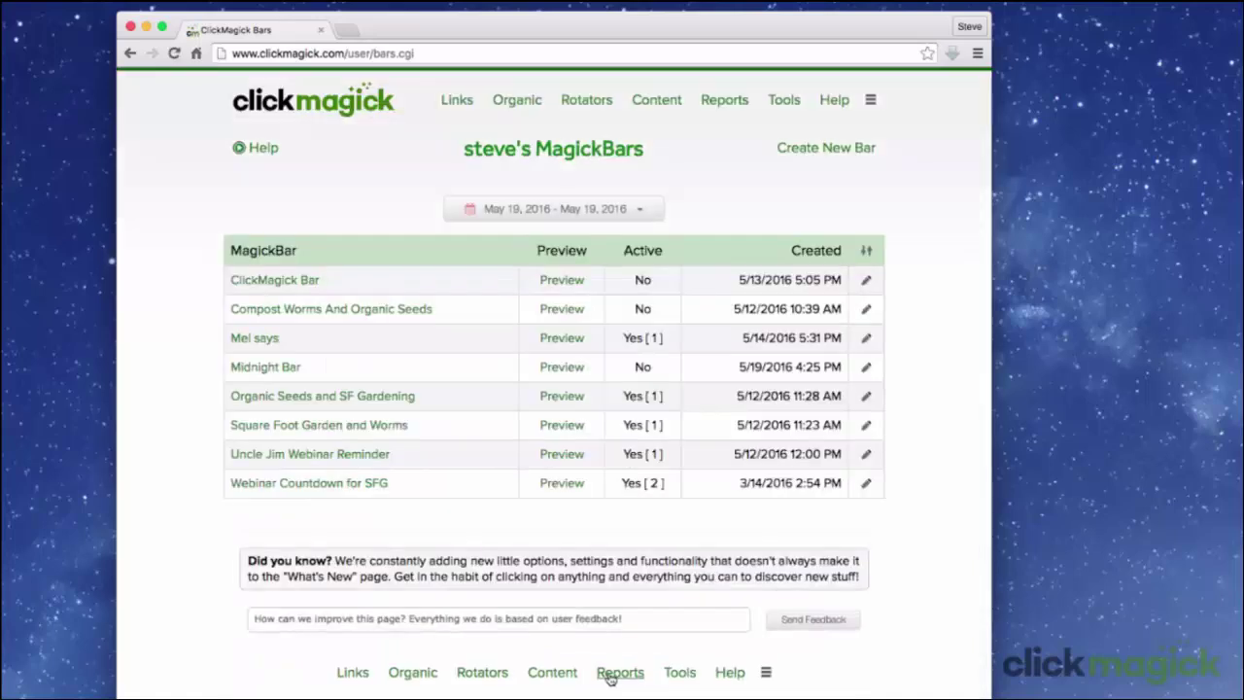
Go to the tracking links and view the Timer Example link's page with its current bar, then close it.
click(459, 103)
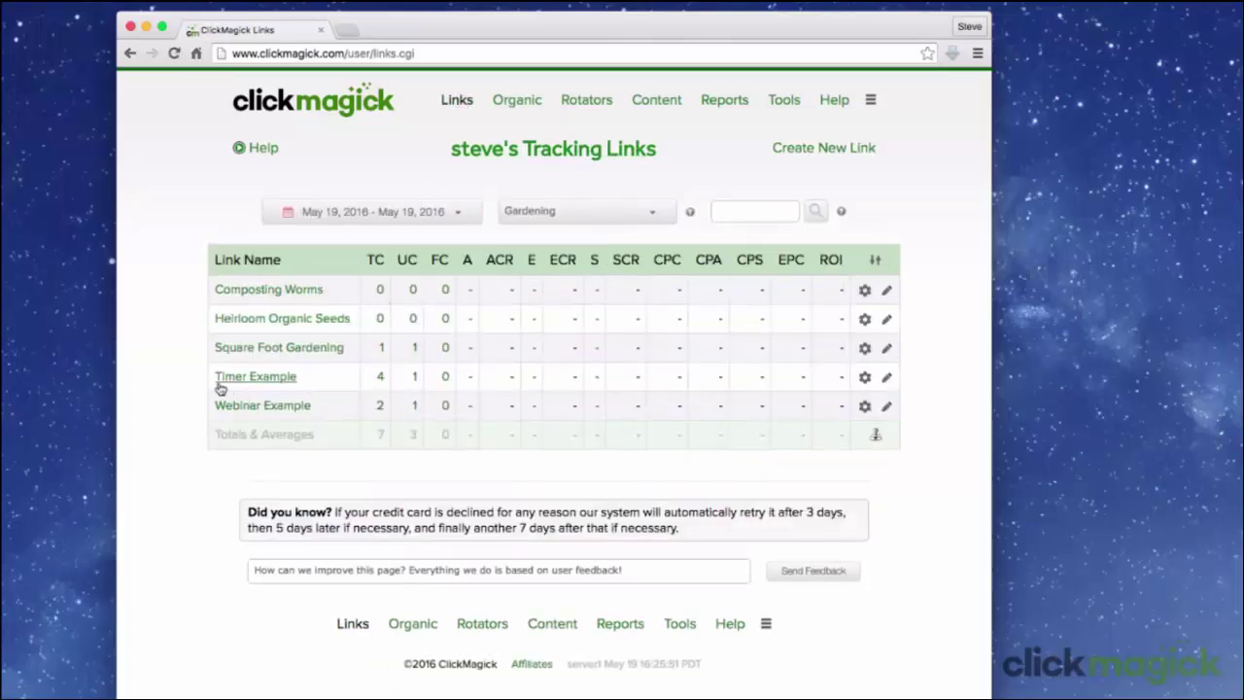
mouse_move(272, 381)
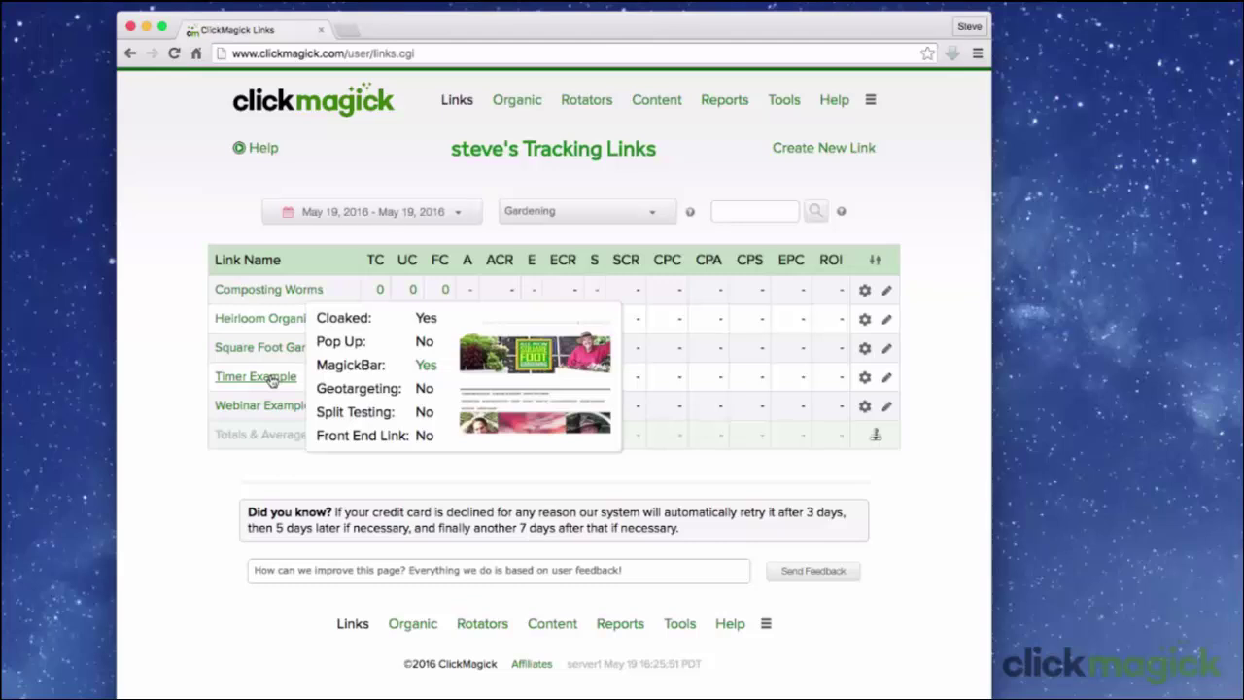
click(507, 365)
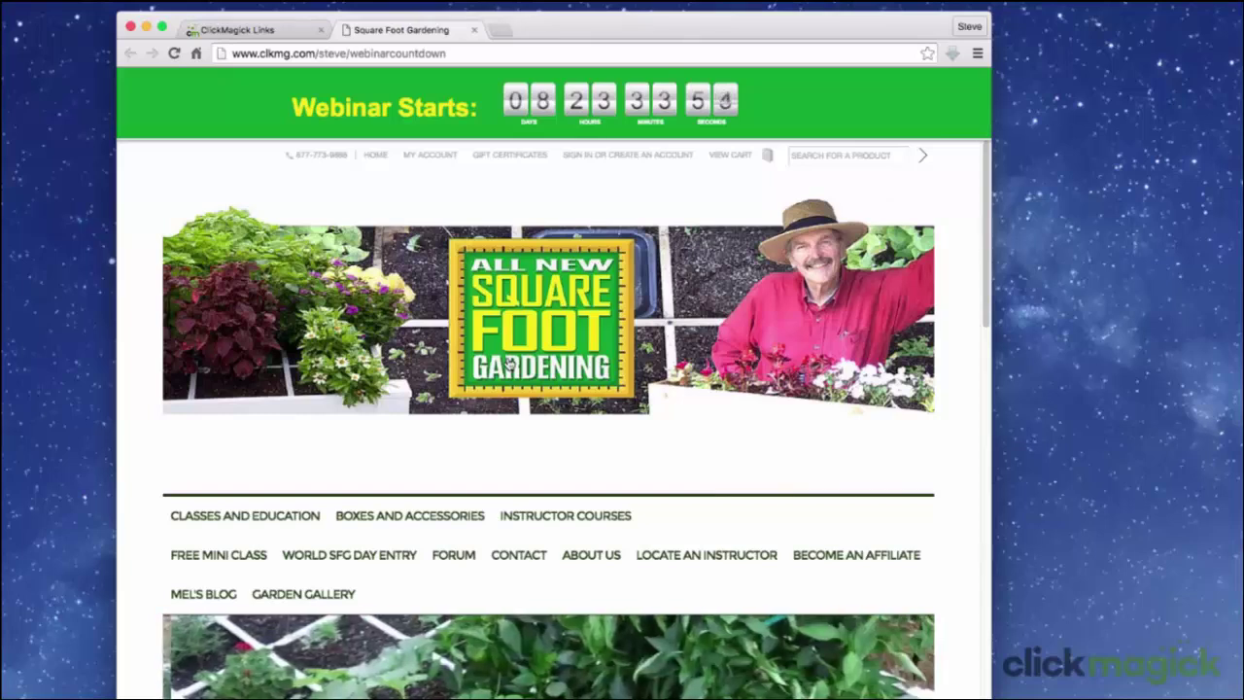
click(474, 30)
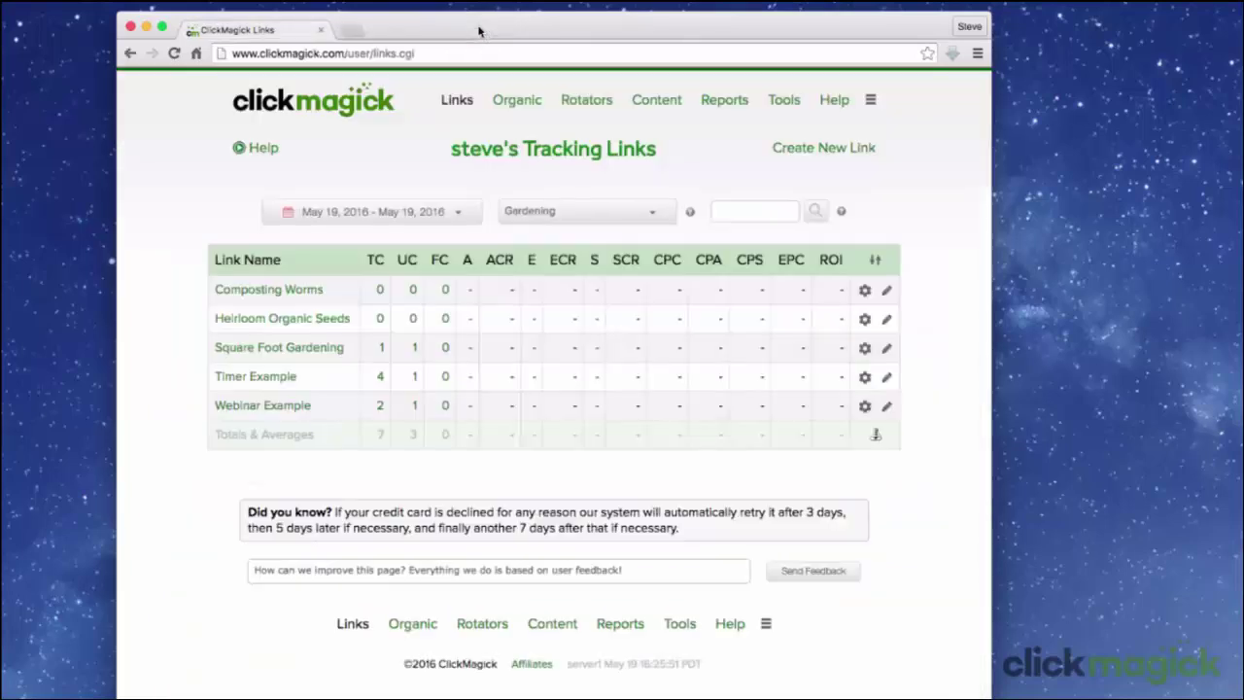
Set the MagickBar of the Timer Example tracking link to Midnight Bar and save the changes.
click(263, 382)
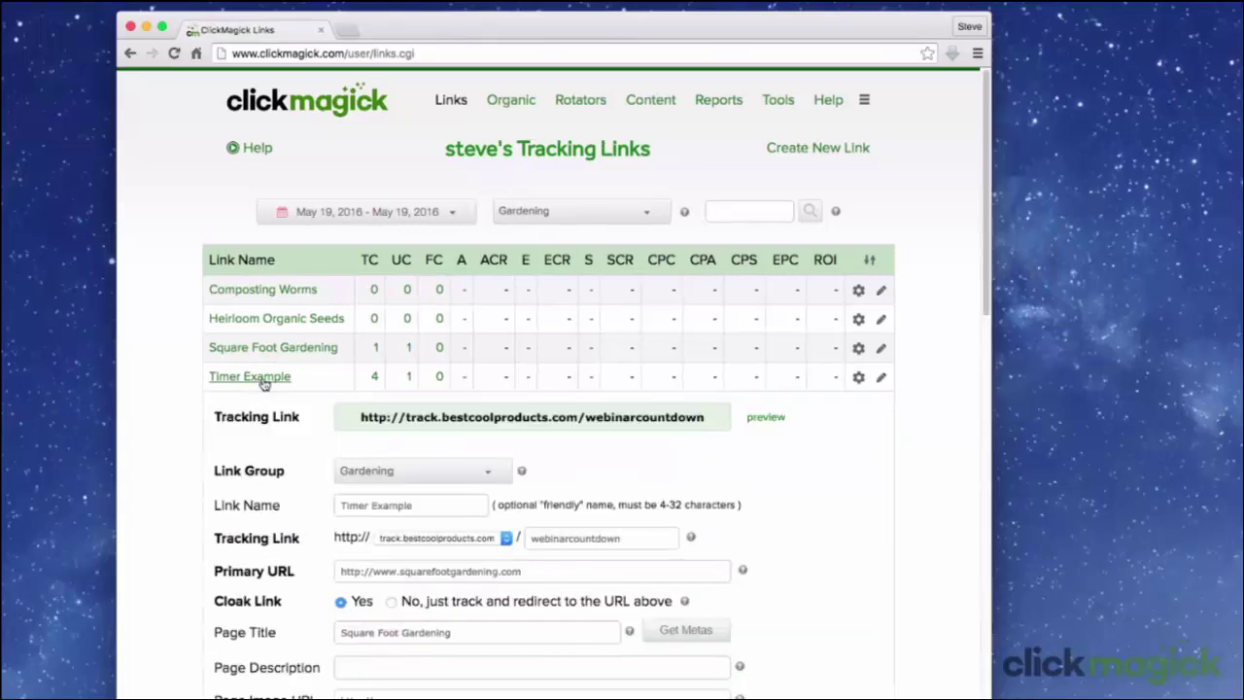
scroll(803, 448, down, 3)
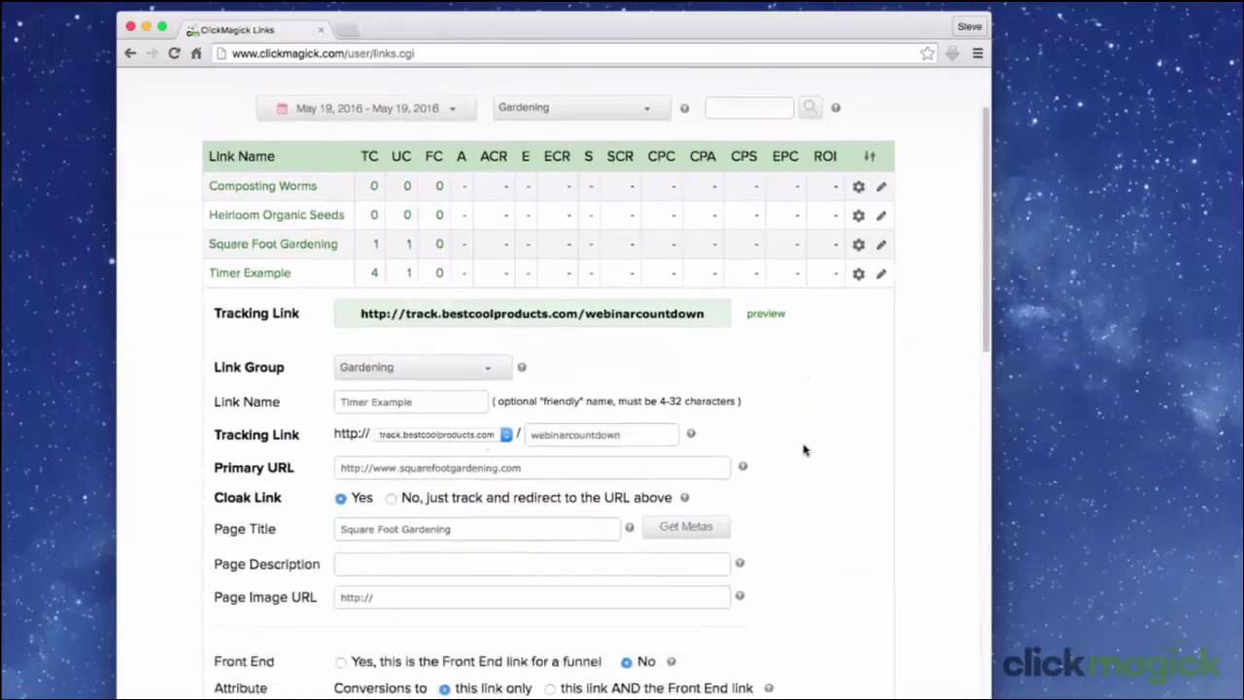
scroll(803, 448, down, 3)
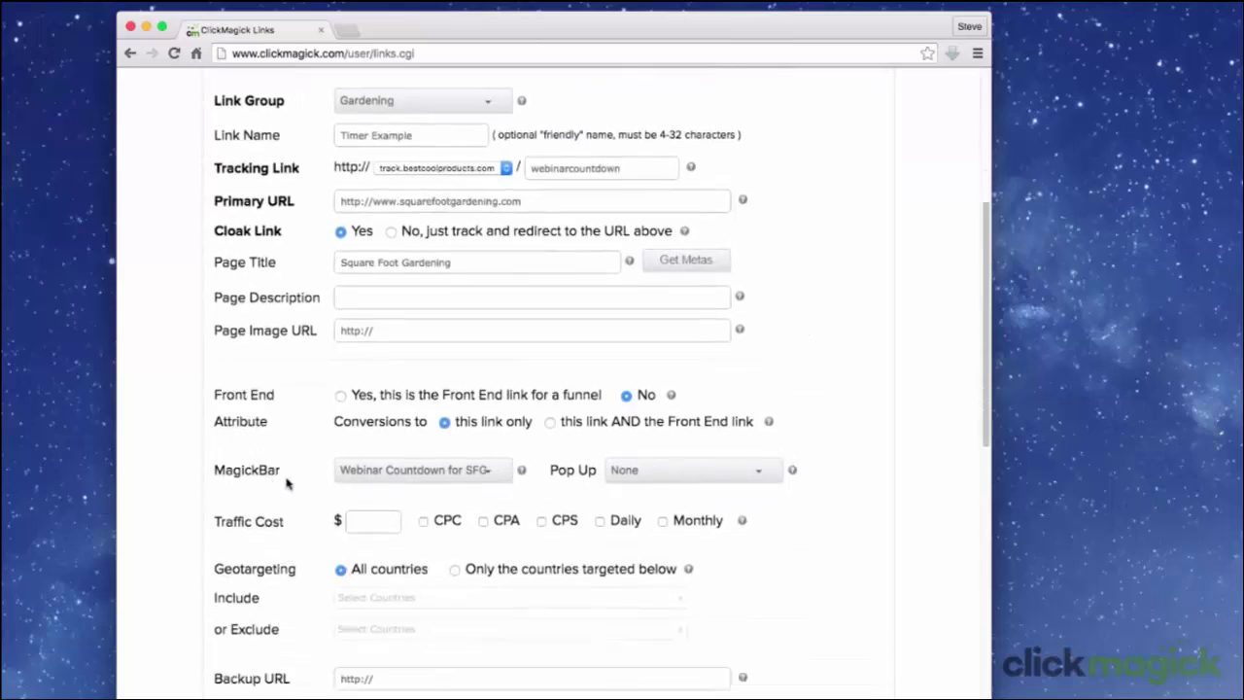
click(440, 478)
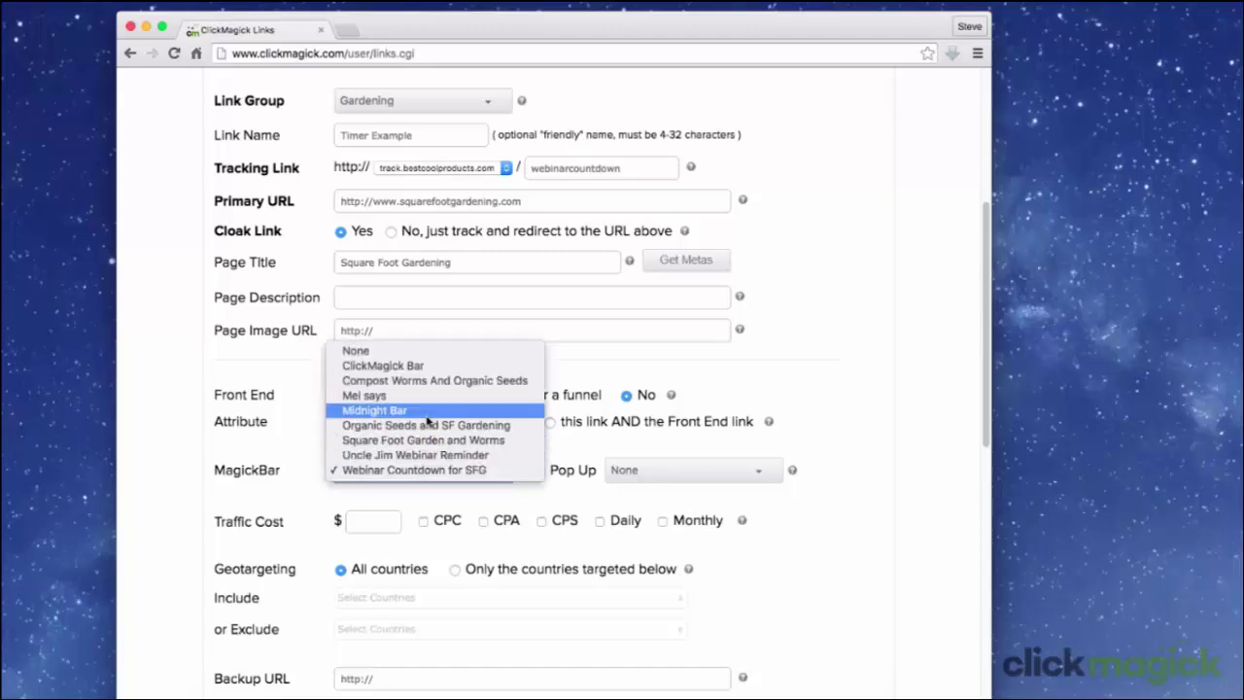
click(428, 412)
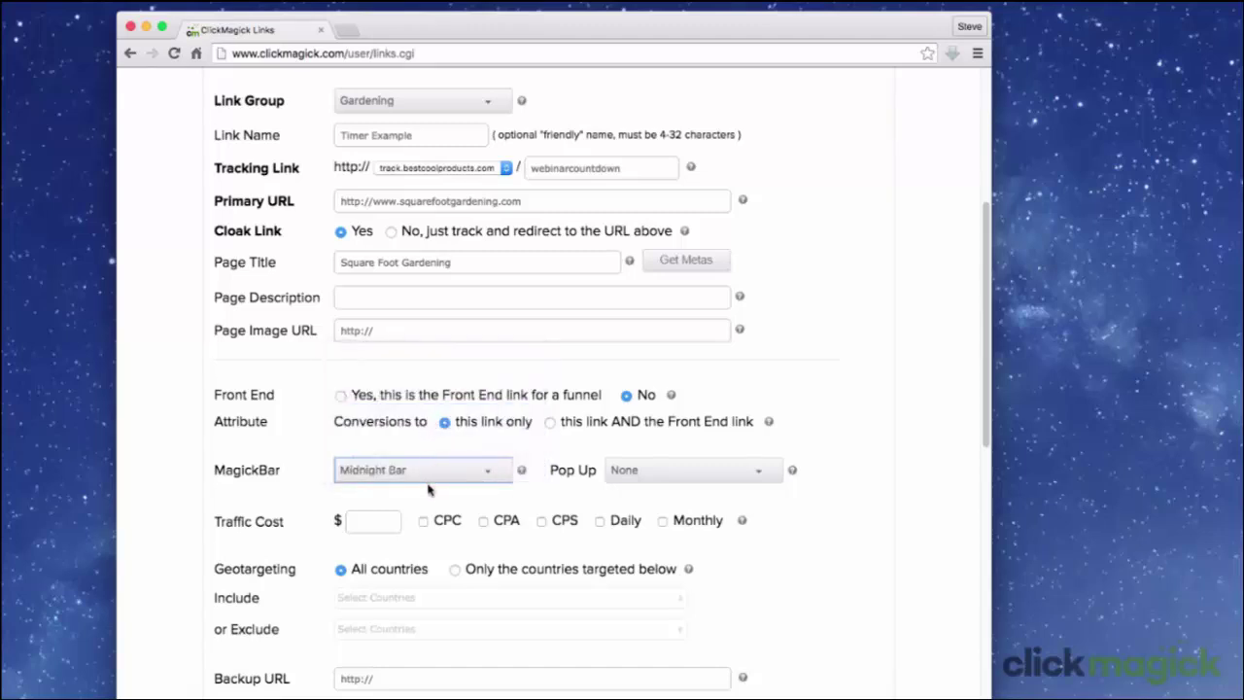
scroll(429, 488, down, 4)
scroll(428, 489, down, 12)
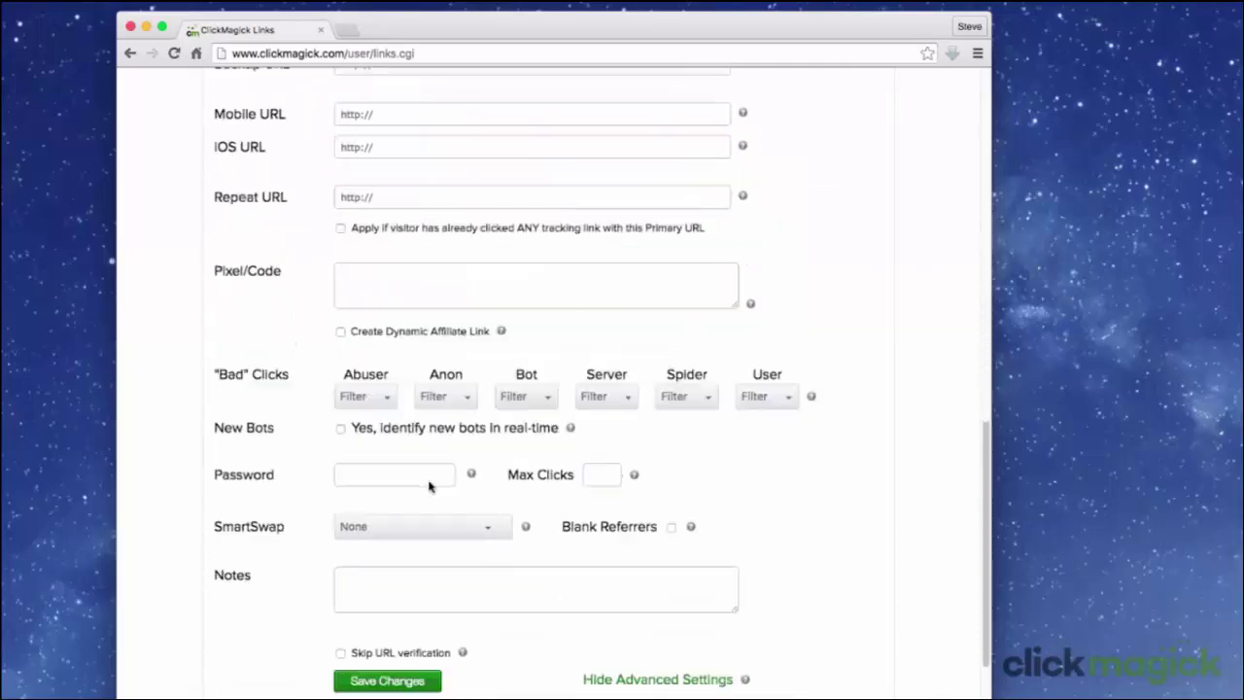
click(380, 631)
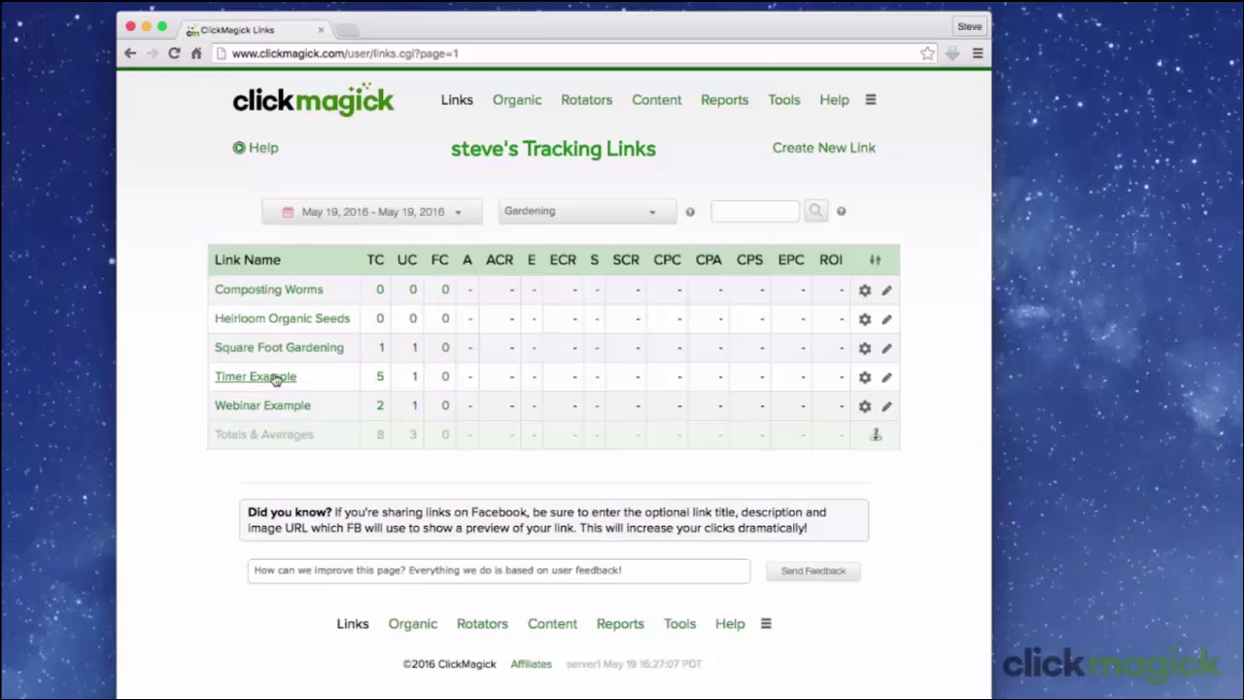
Open the Timer Example link's page from its preview thumbnail to check the newly assigned bar.
mouse_move(275, 379)
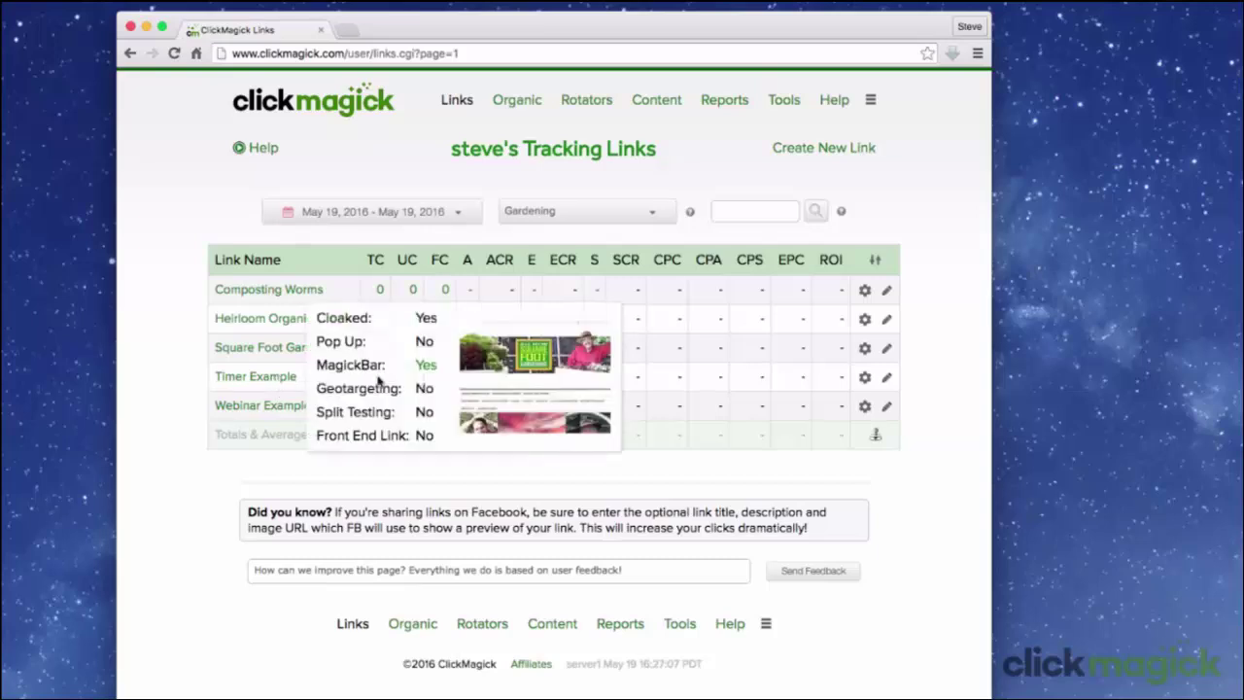
click(498, 387)
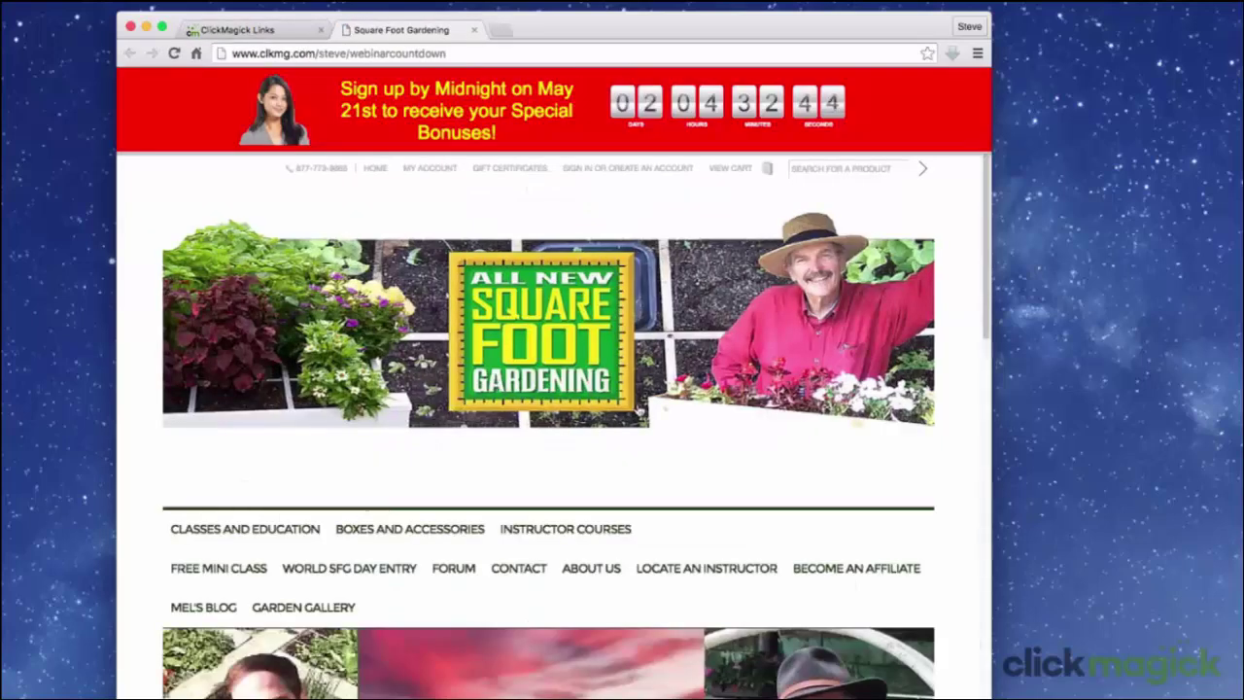